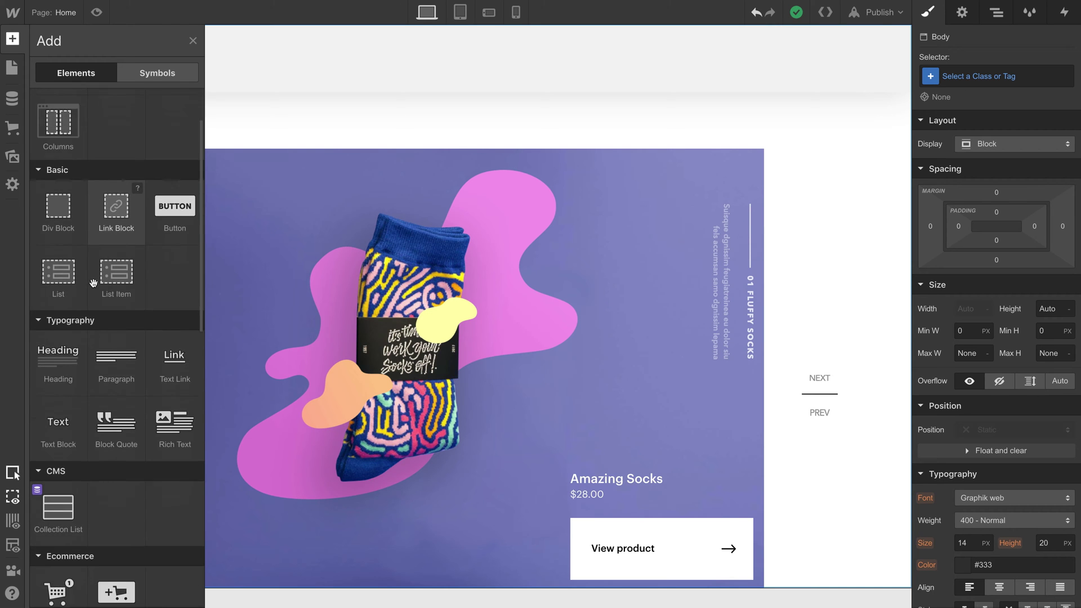
scroll(94, 282, "down", 5)
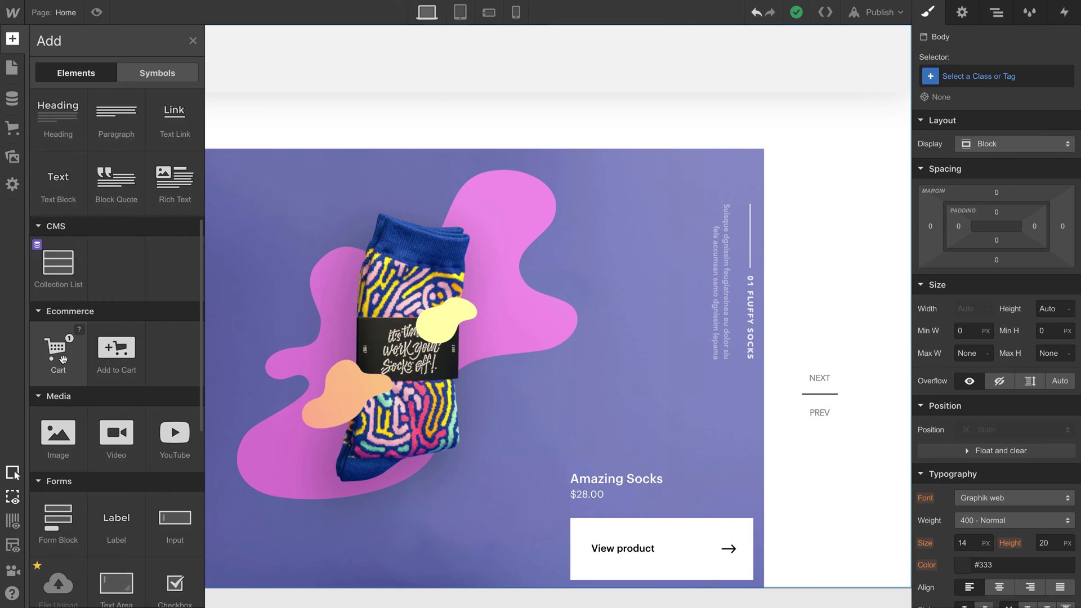
Drag the Cart element from the Ecommerce section into the main navbar
left_click_drag(70, 355, 835, 69)
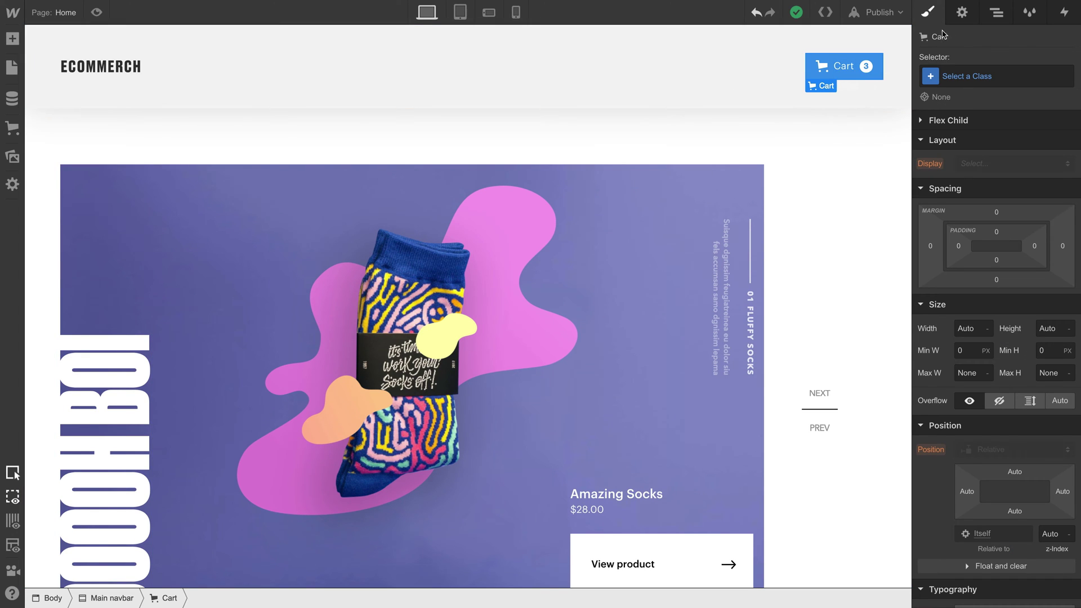
In the cart settings, try the left and right panel cart types, ending on Dropdown
left_click(962, 14)
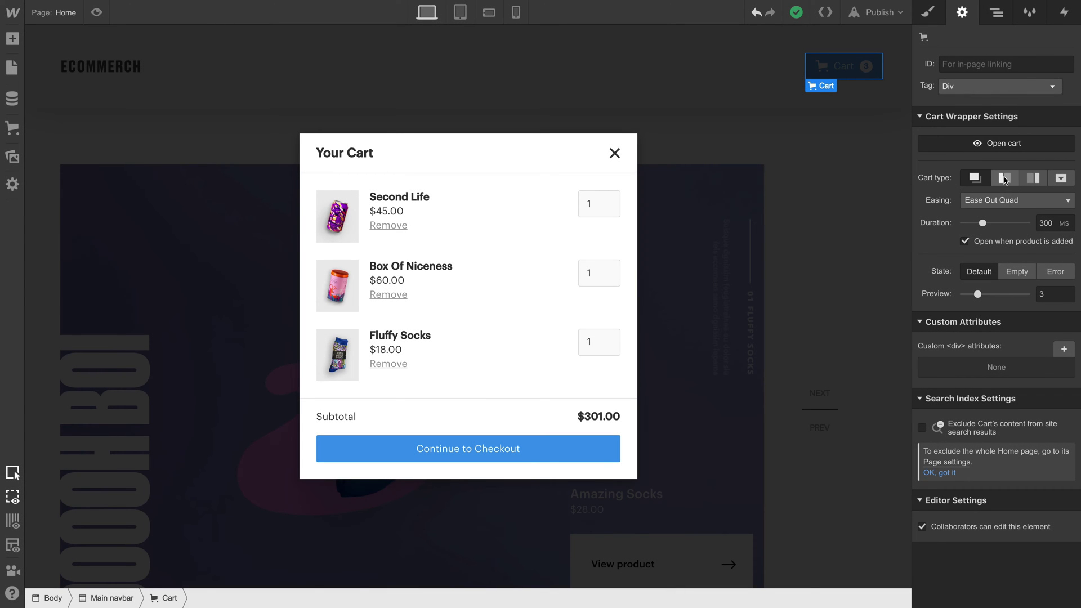
left_click(1005, 178)
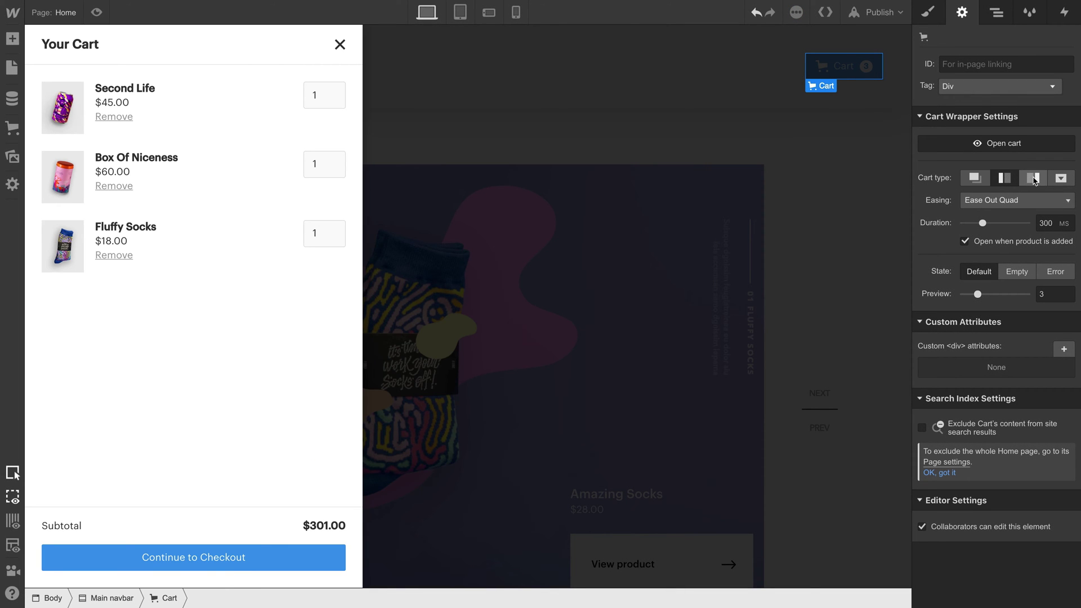
left_click(1034, 179)
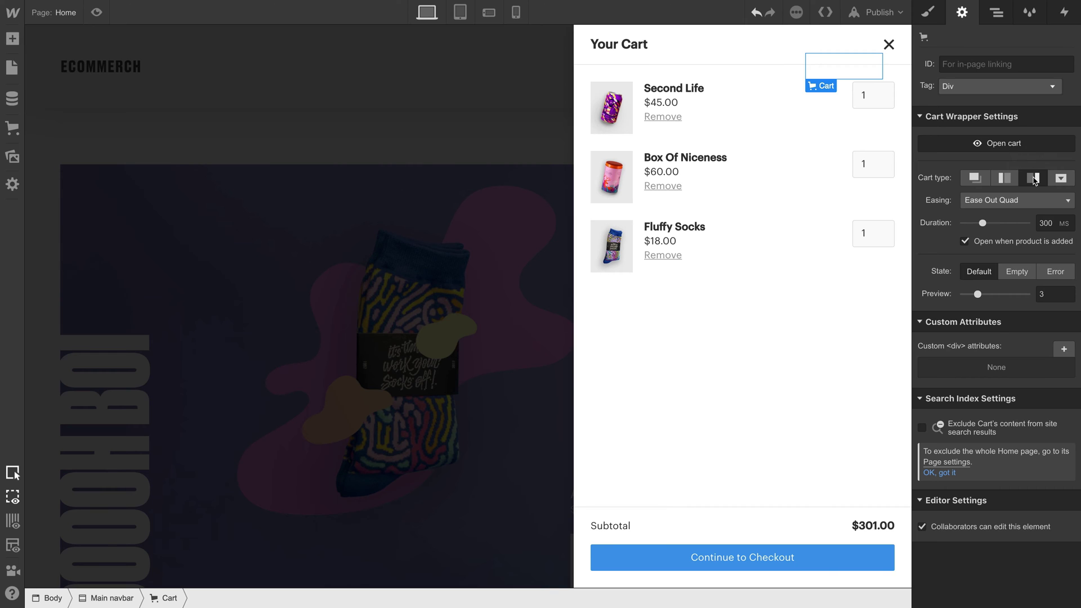
left_click(1061, 179)
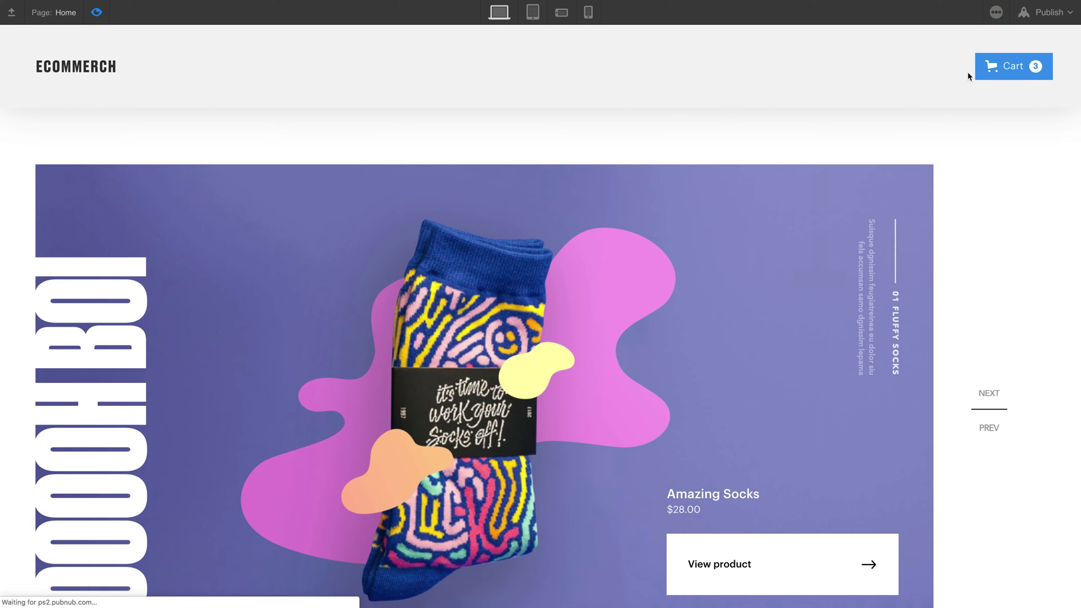
Preview the cart as a modal, a left drawer, a right drawer and a dropdown
left_click(1004, 66)
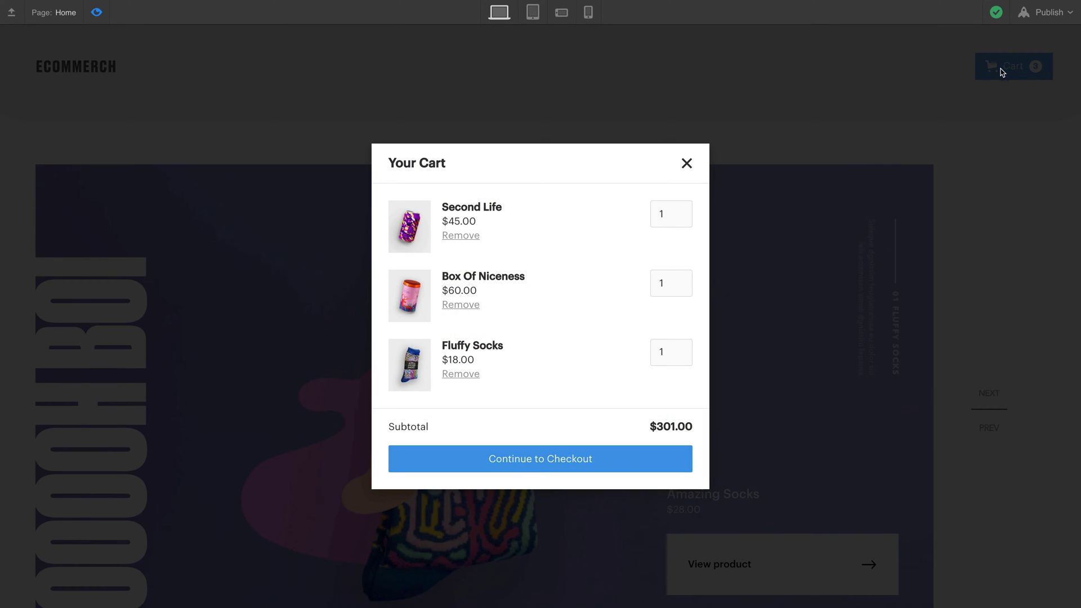
left_click(687, 163)
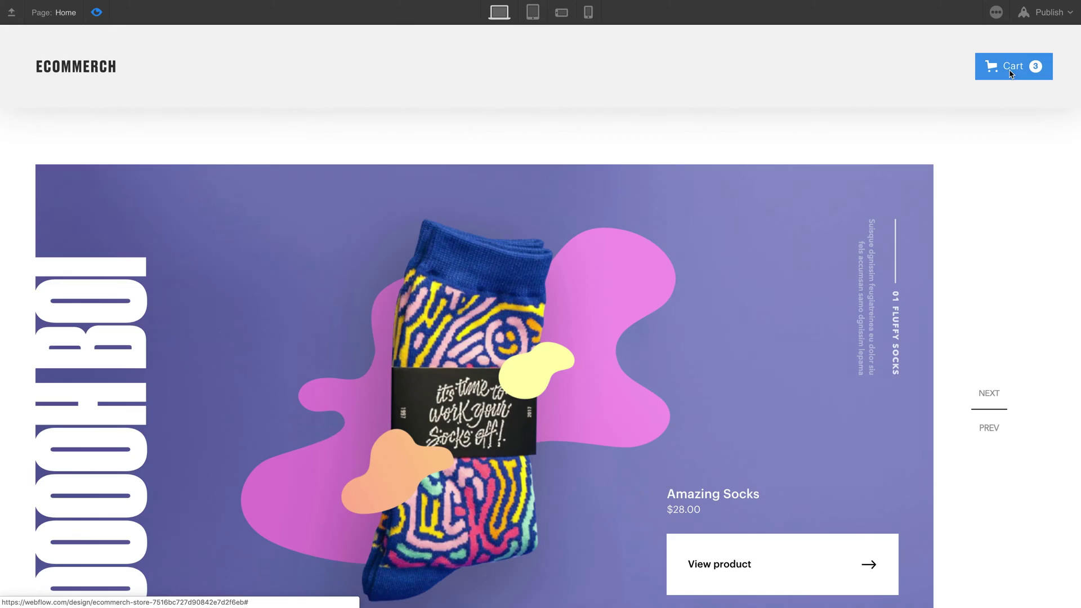
left_click(1011, 71)
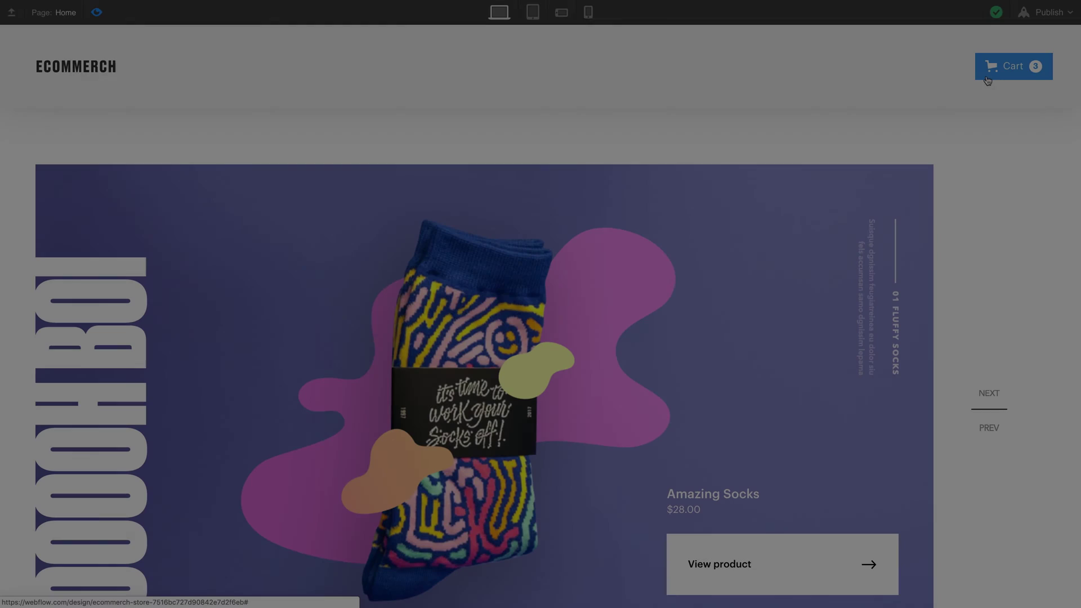
left_click(1002, 74)
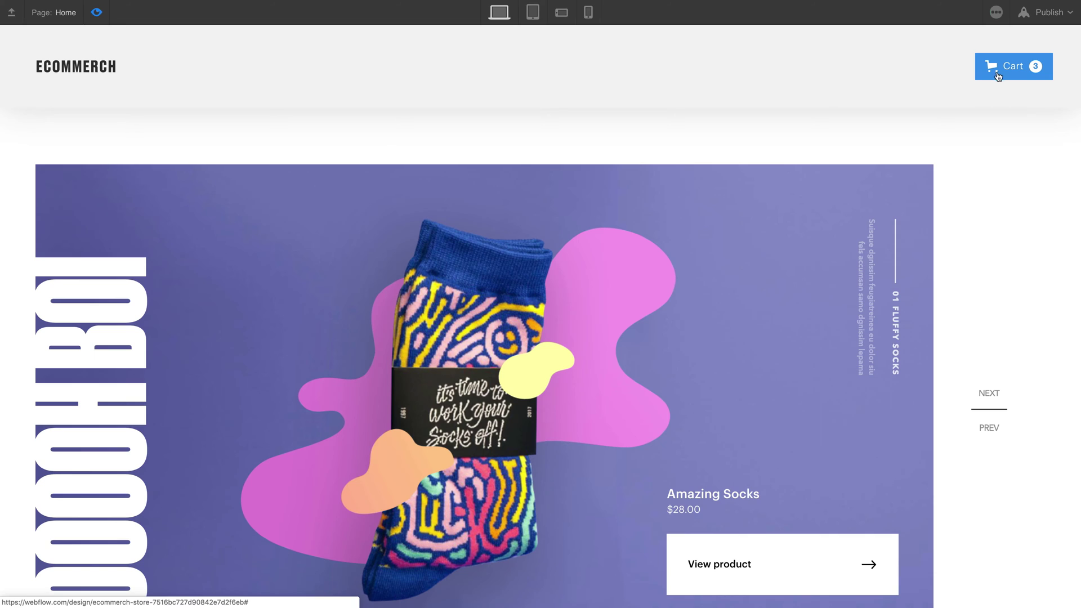
left_click(999, 74)
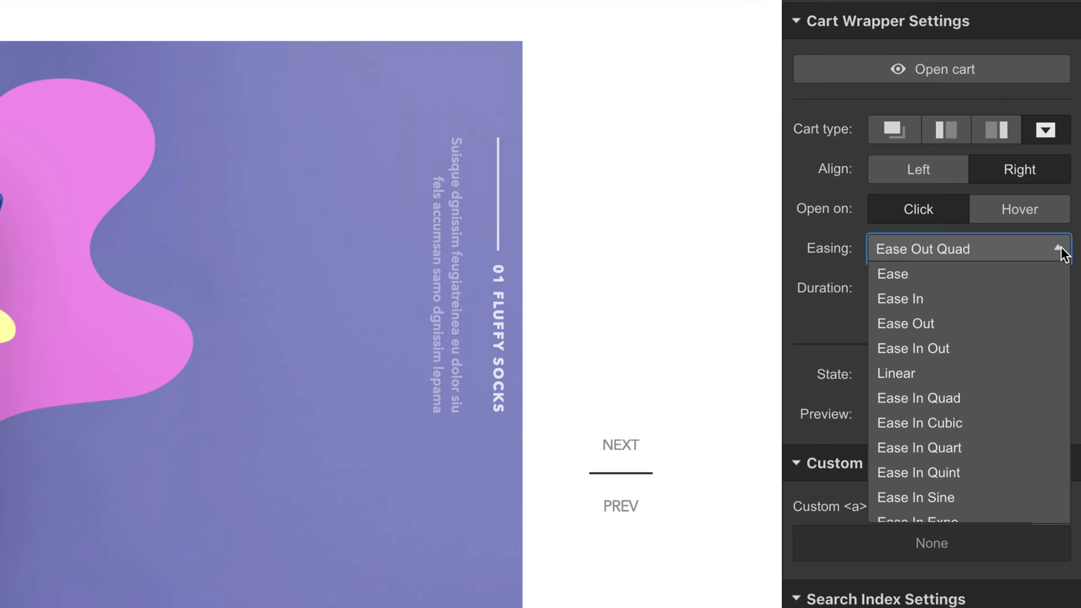
Keep Ease Out Quad easing, lengthen the cart duration, and look up 1000 ms in seconds
left_click(1062, 248)
left_click_drag(905, 285, 969, 289)
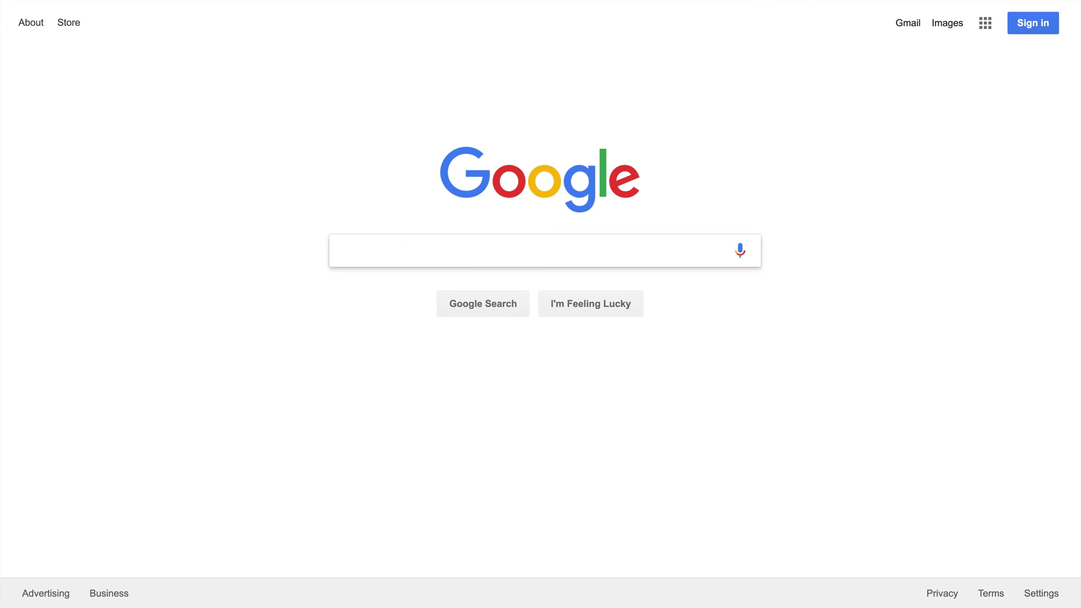
type("what's 1000 milliseconds in seconds")
key("Return")
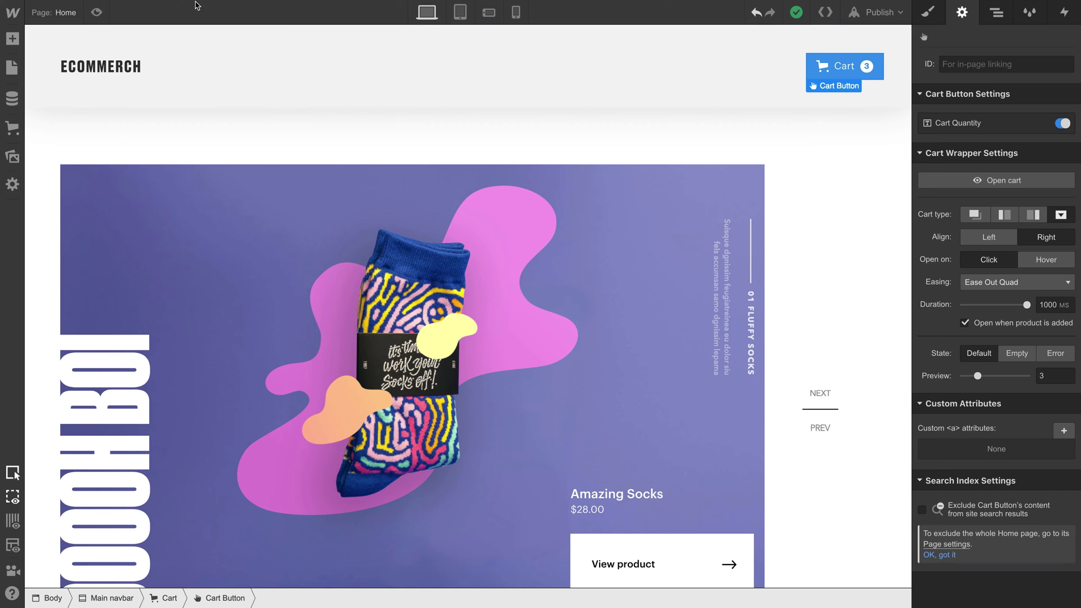
Preview the page and open the dropdown cart from the navbar Cart button
left_click(97, 12)
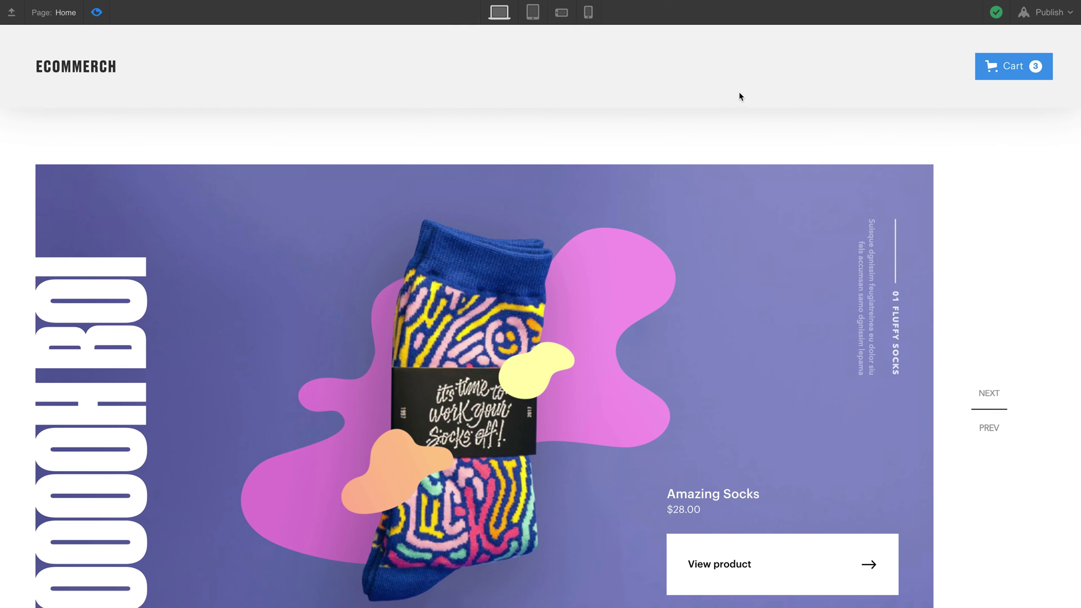
left_click(1009, 69)
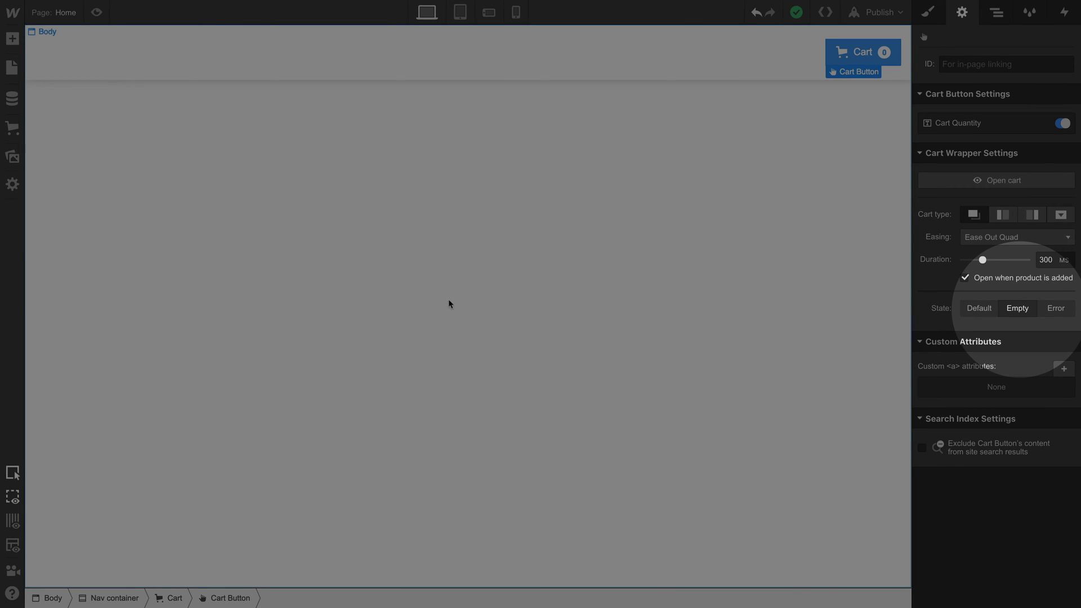
Open the store's Products list, start an import and download the CSV product template
left_click(12, 128)
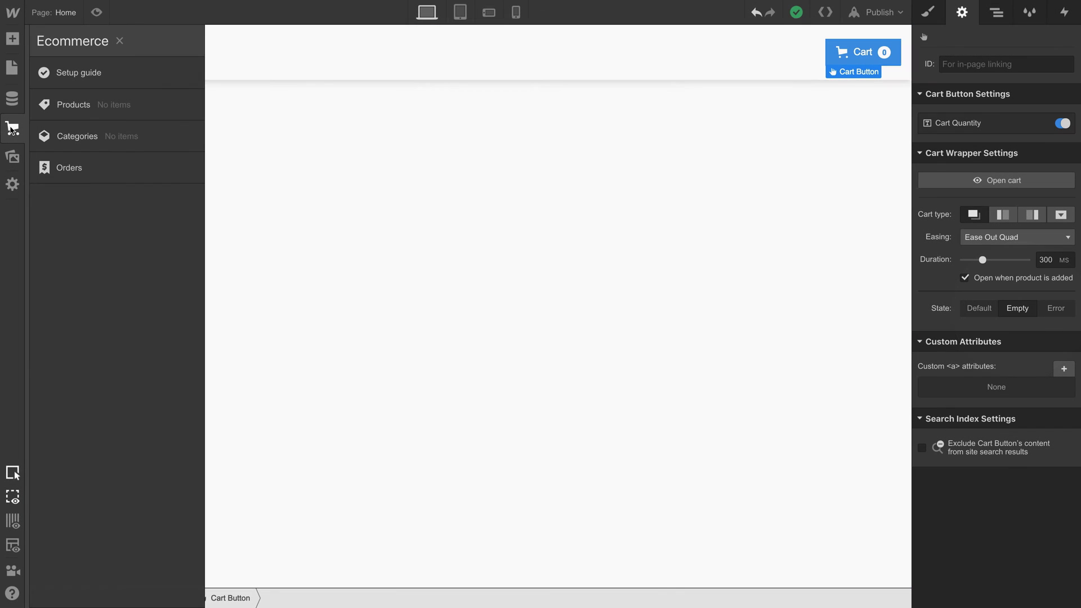
left_click(50, 110)
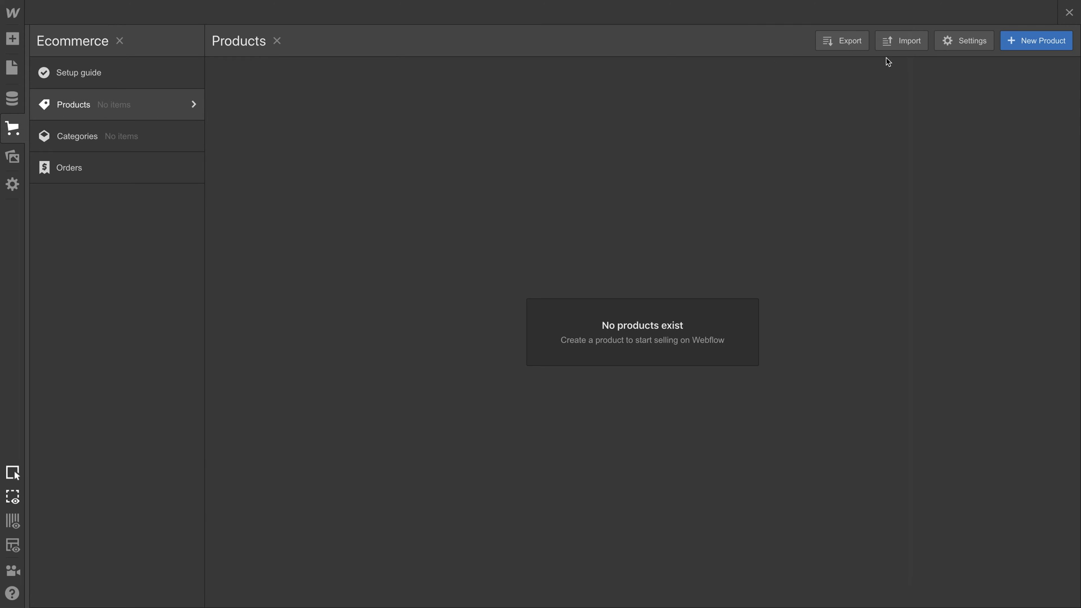
left_click(916, 49)
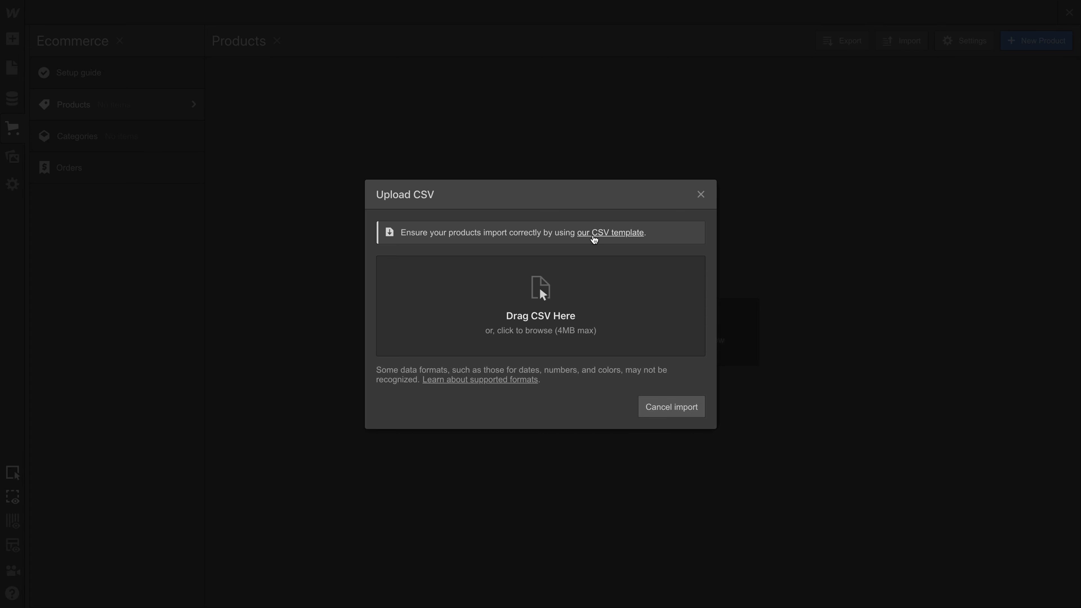
left_click(594, 233)
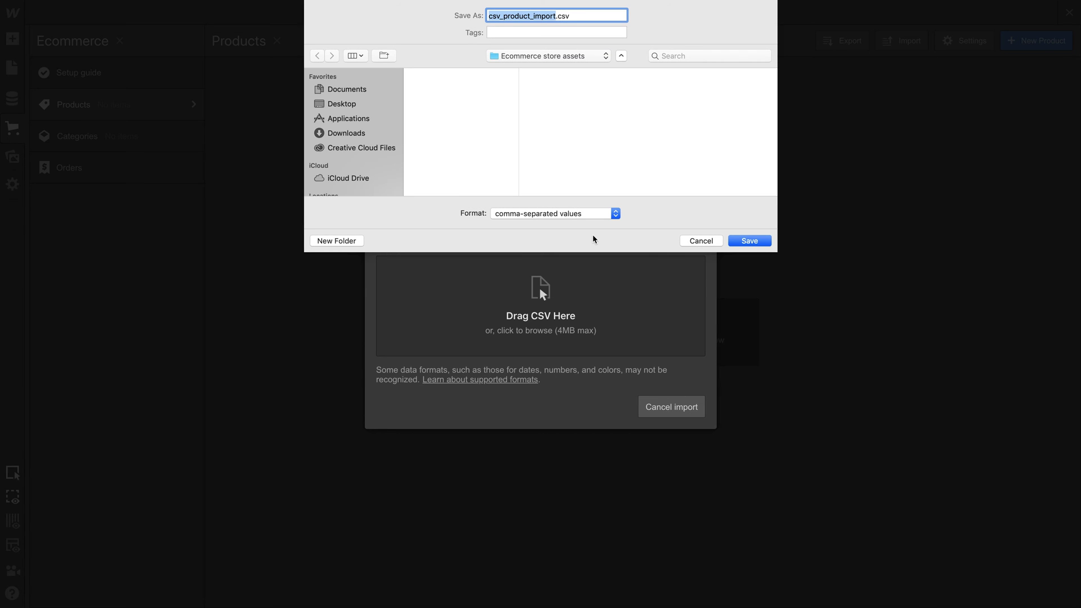
left_click(750, 243)
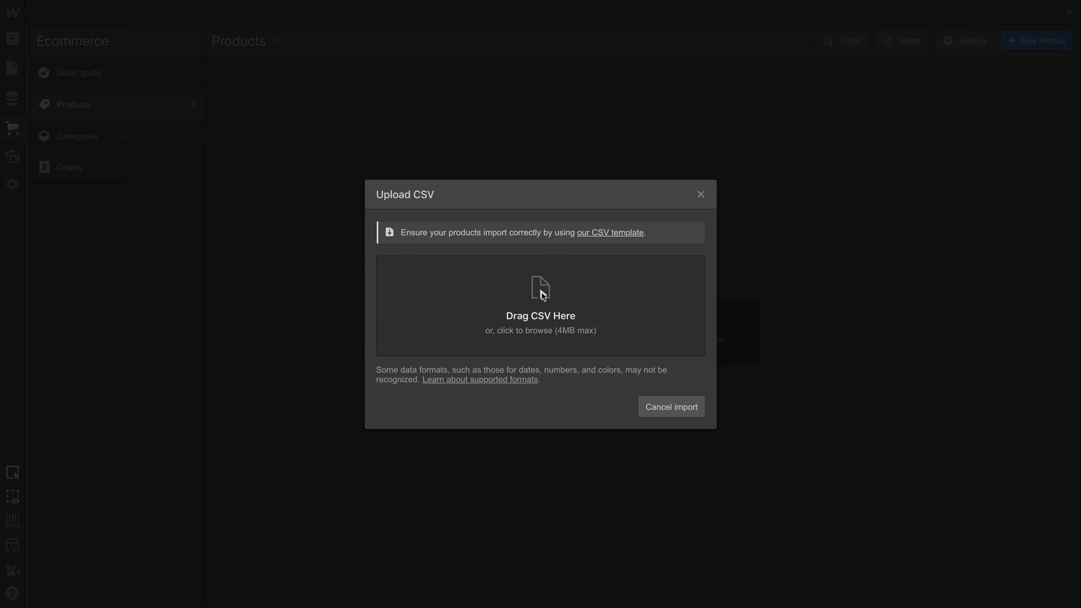
Upload csv_product_import.csv and import the 15 products
left_click(543, 295)
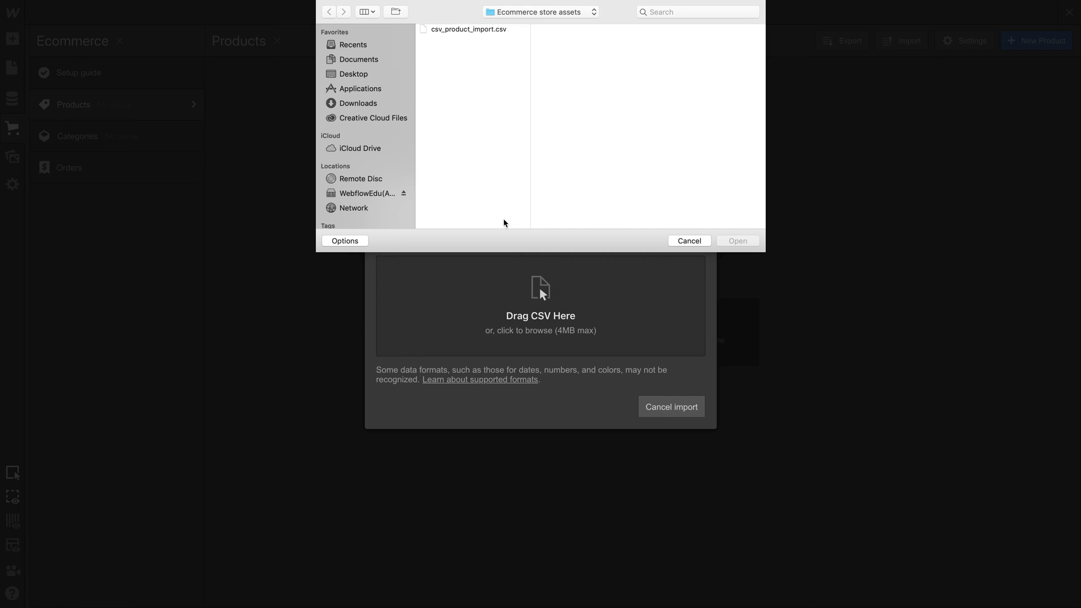
left_click(475, 30)
double_click(475, 30)
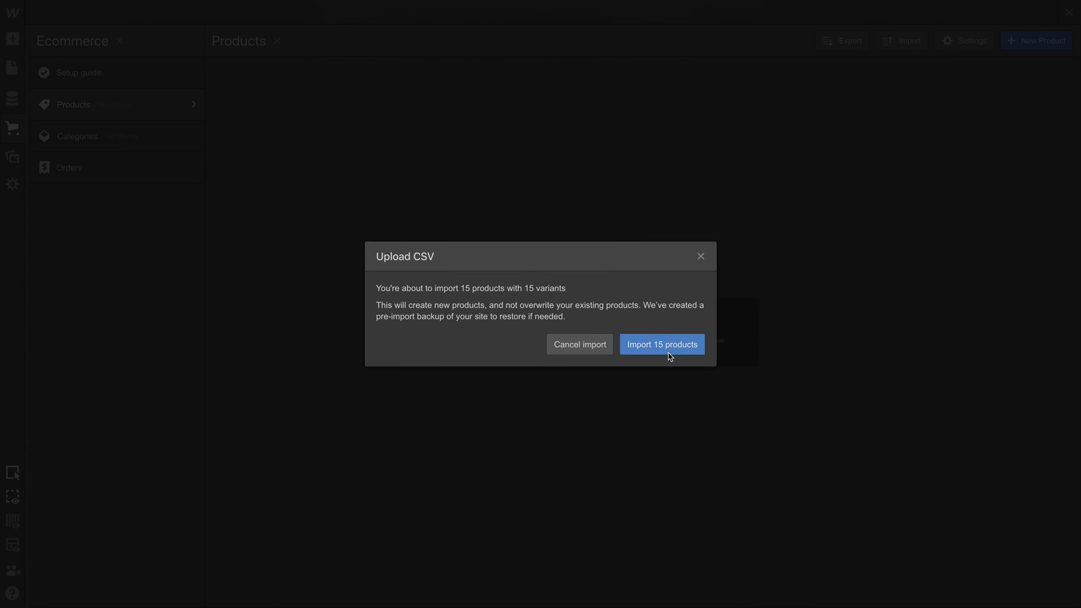
left_click(670, 356)
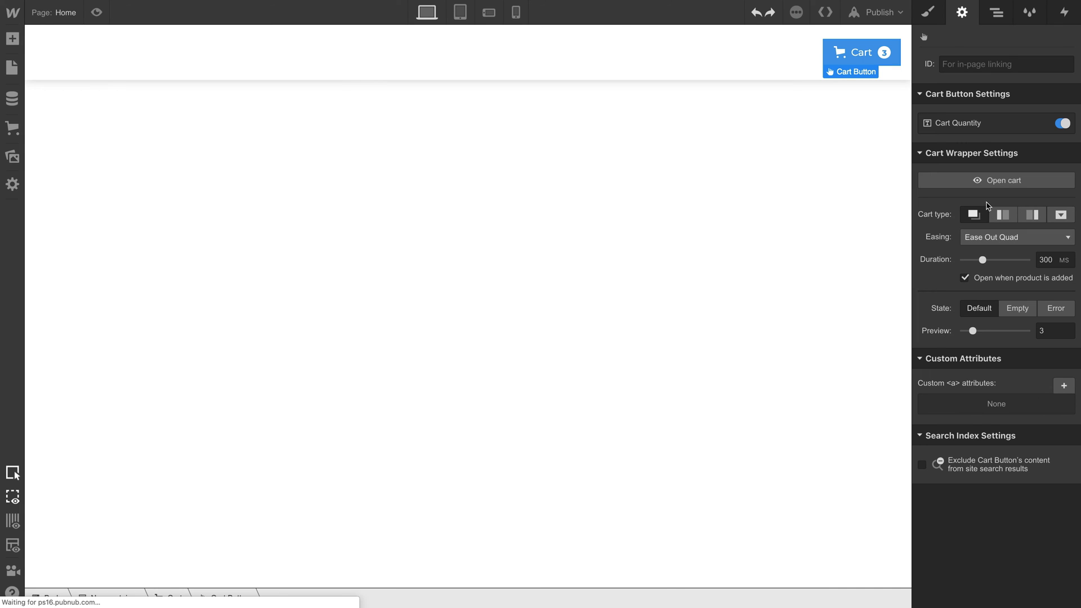
Open the cart on the canvas and raise the preview item count from 3 to 15
left_click(985, 187)
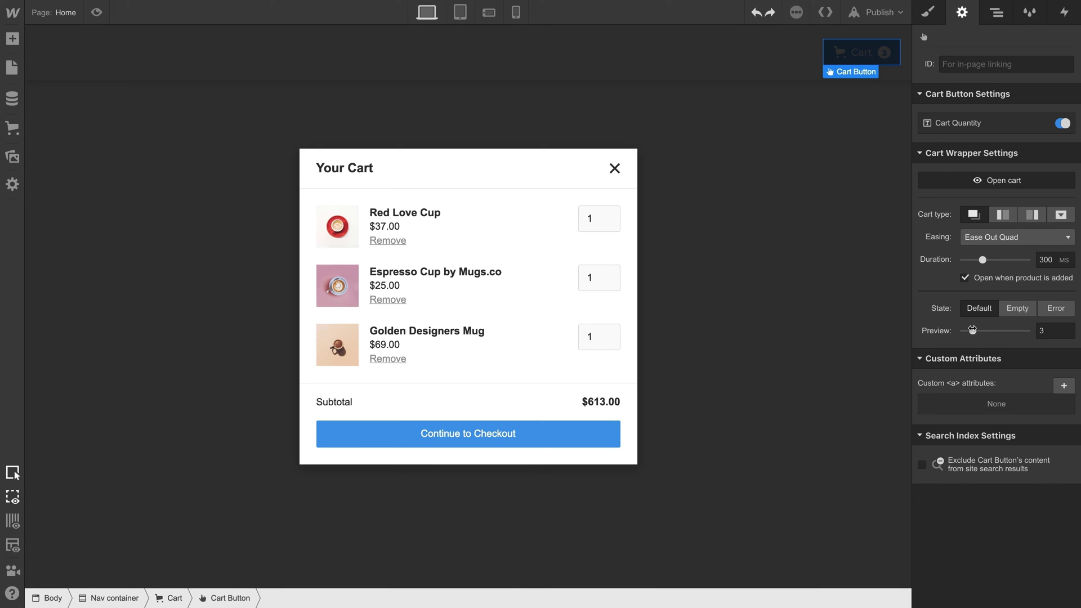
left_click_drag(972, 331, 1038, 339)
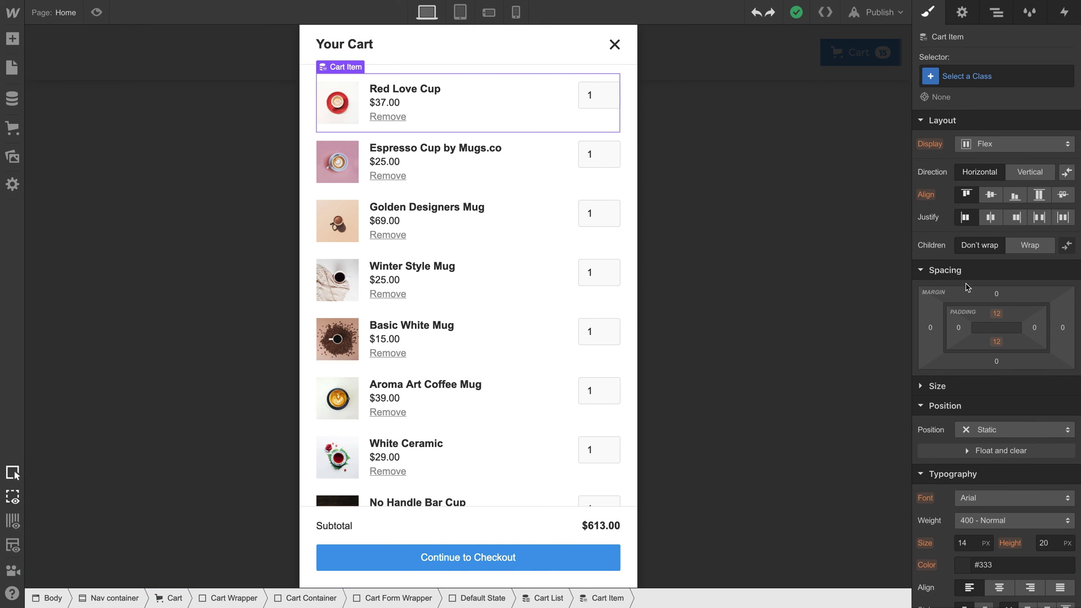
Set the cart item font to Montserrat and tighten its padding to 10
scroll(969, 287, "down", 3)
left_click(997, 318)
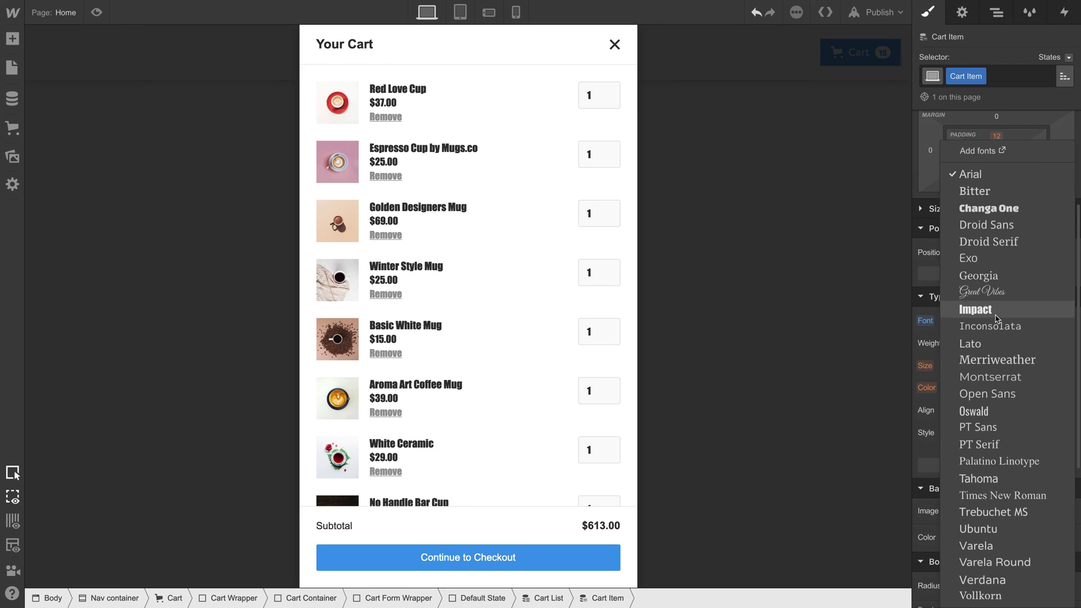
left_click(1016, 381)
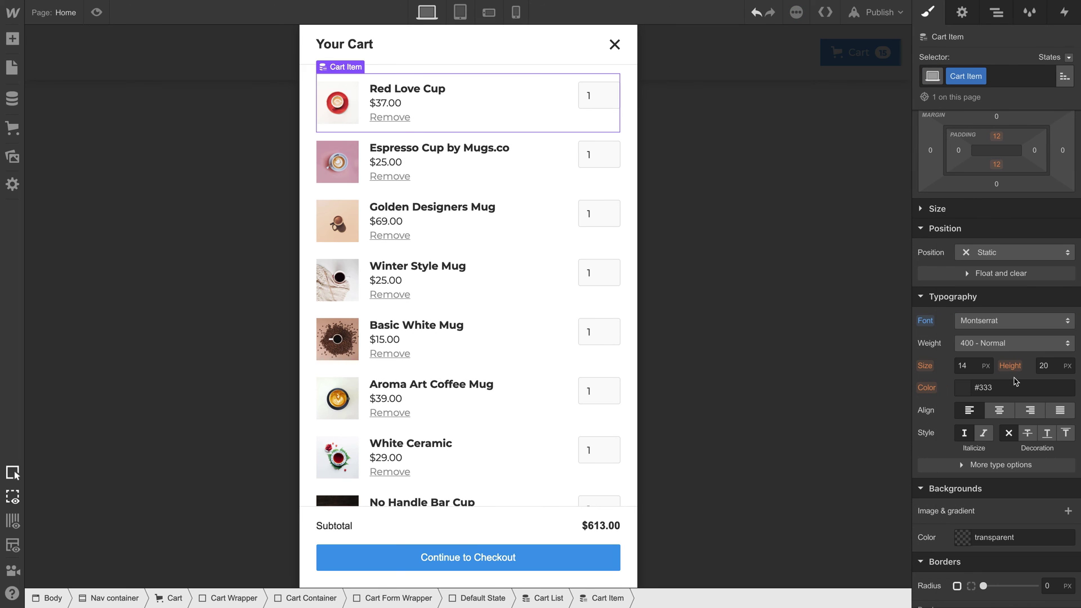
scroll(1016, 381, "up", 3)
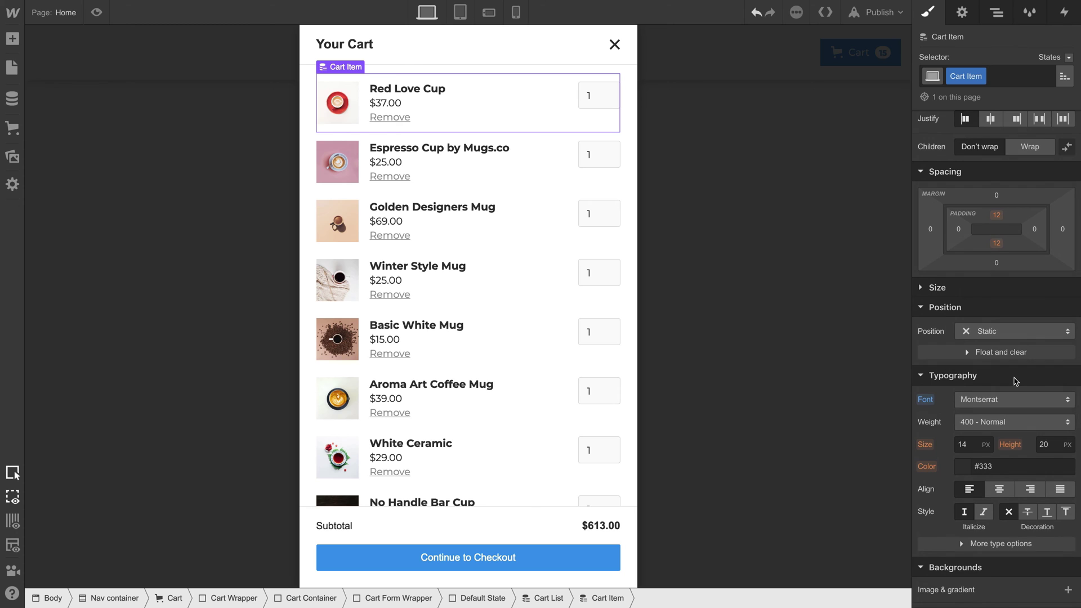
left_click_drag(1038, 237, 1015, 233)
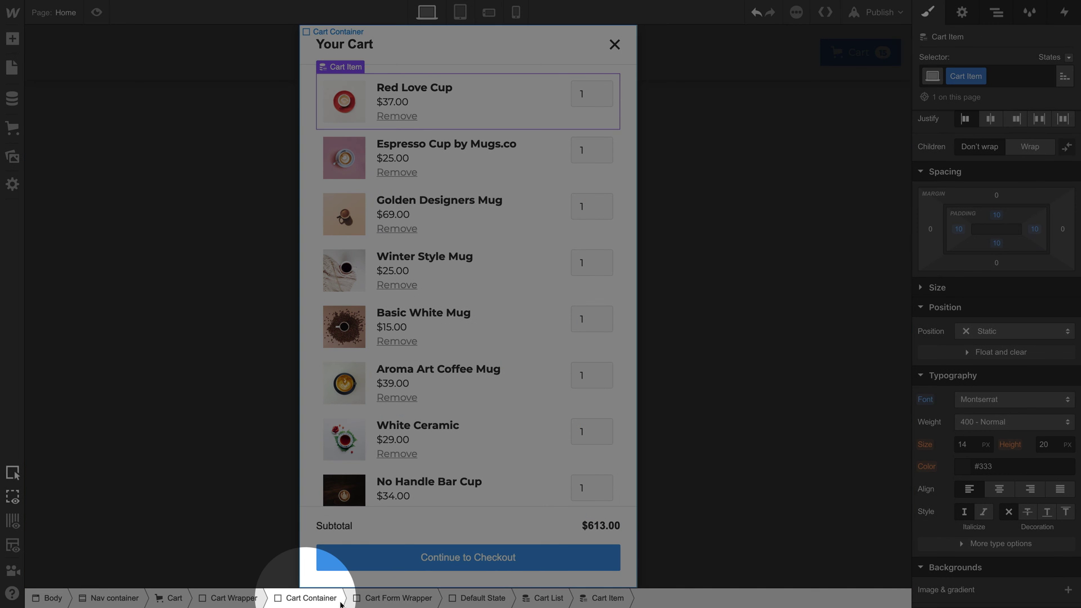
Round the Cart Container's corners to 20 px and adjust its background colour
left_click(340, 603)
scroll(983, 438, "down", 4)
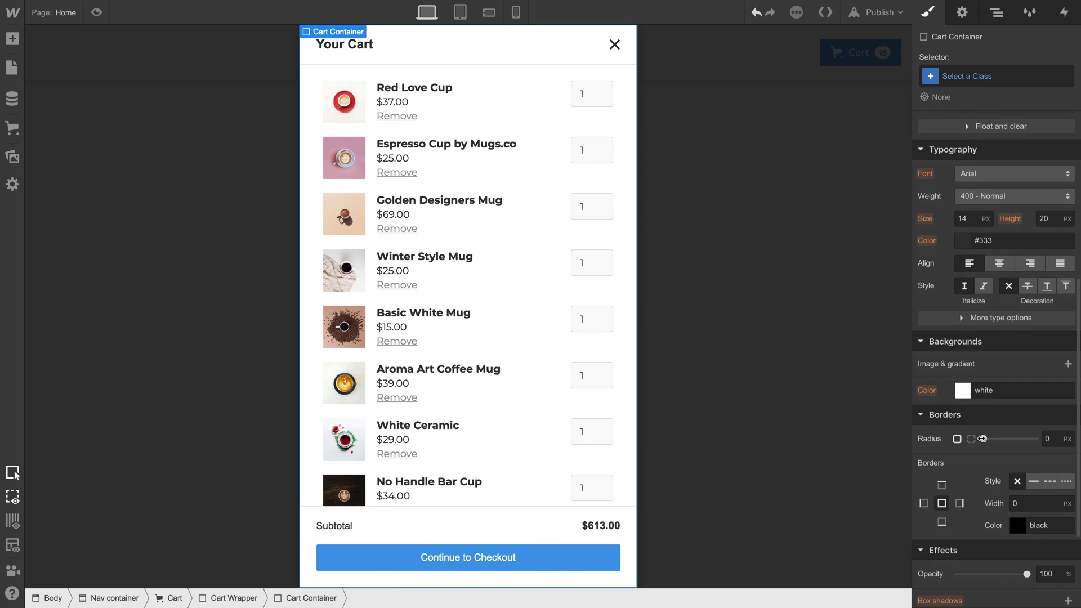
left_click_drag(983, 439, 1041, 445)
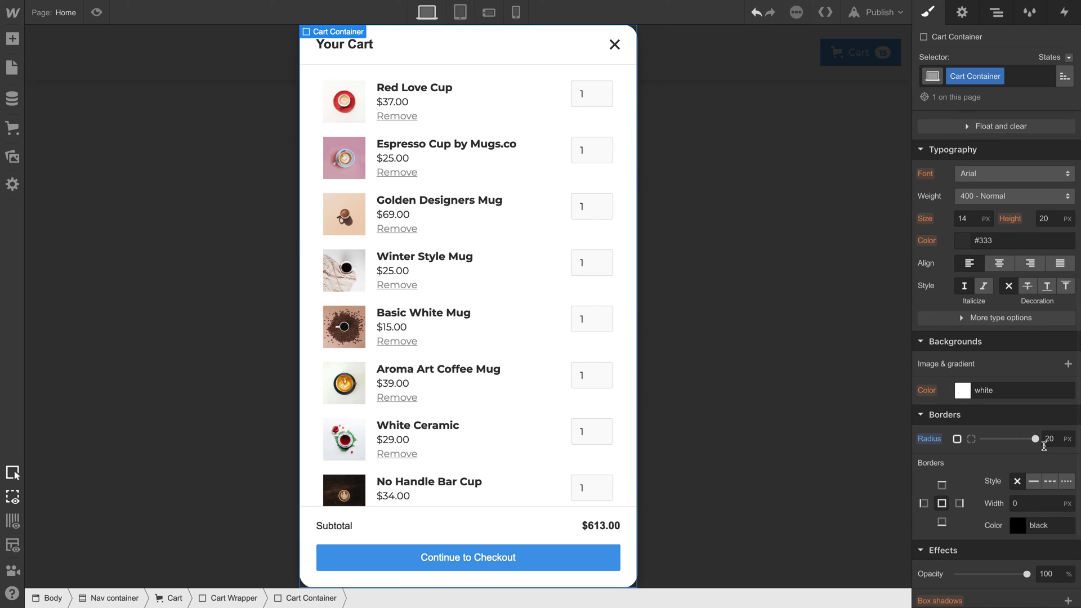
left_click(963, 390)
mouse_move(948, 279)
left_mouse_down()
mouse_move(1007, 282)
mouse_move(958, 277)
left_mouse_up()
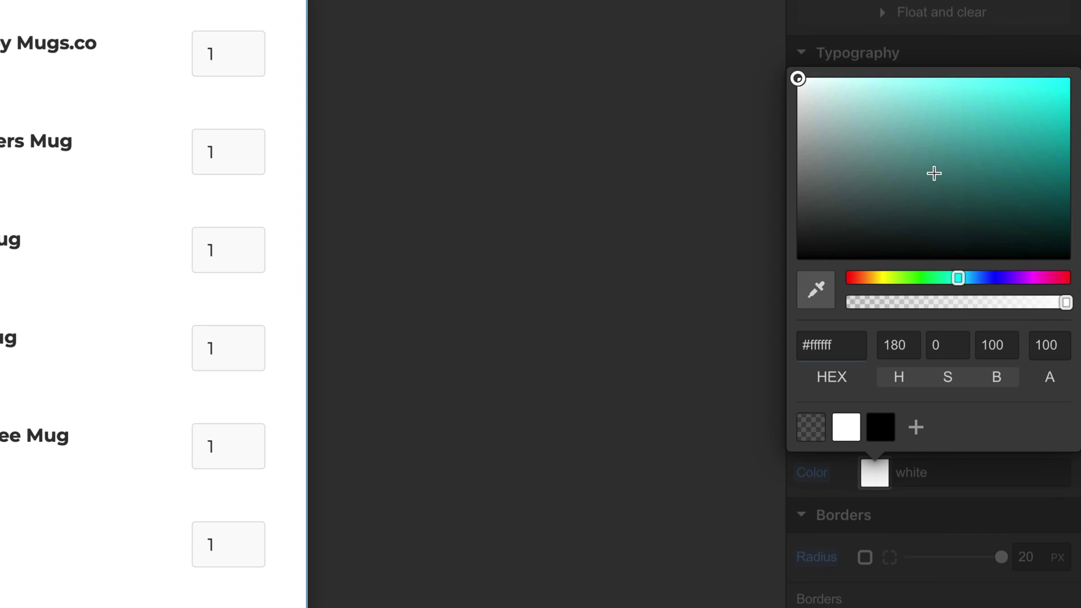
left_click_drag(934, 174, 984, 45)
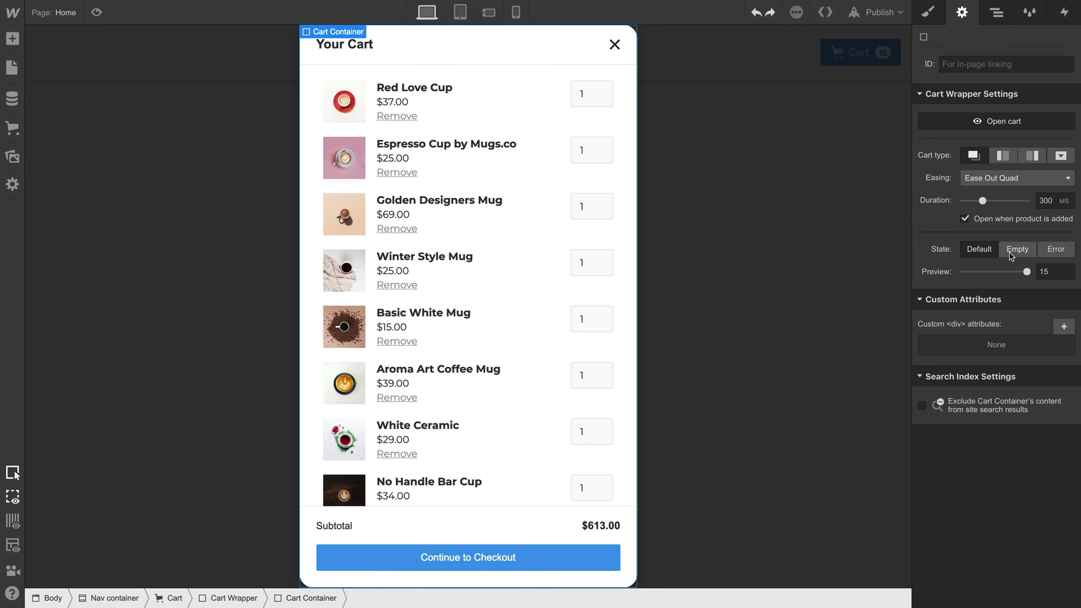
Switch the cart to Empty state and change its message to 'There is literally nothing in your cart.'
left_click(1011, 253)
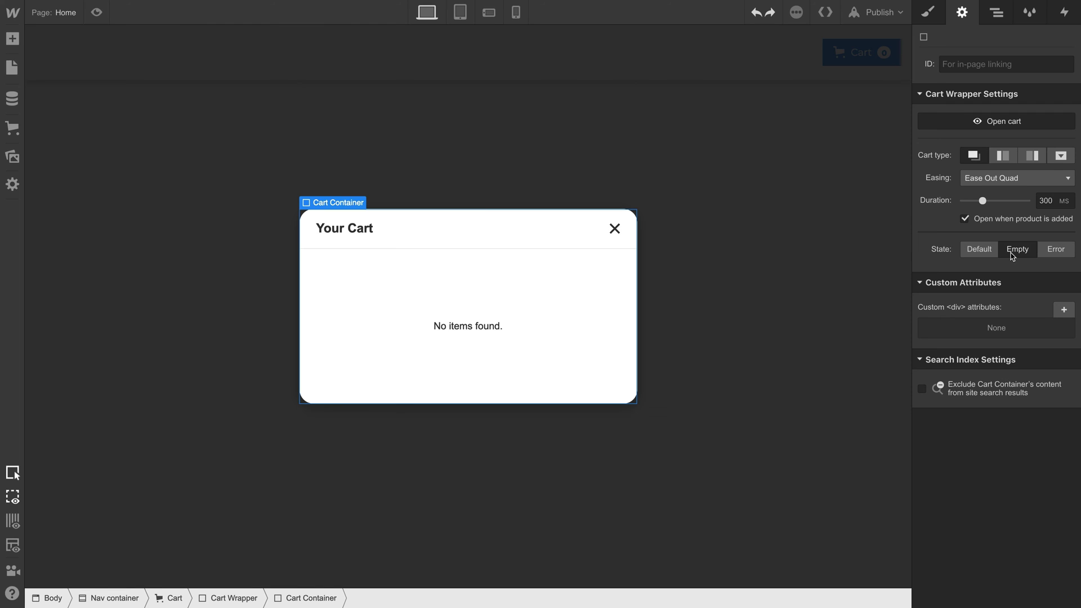
left_click(499, 326)
double_click(499, 326)
key("ctrl+a")
key("BackSpace")
type("There is literally nothing in your cart.")
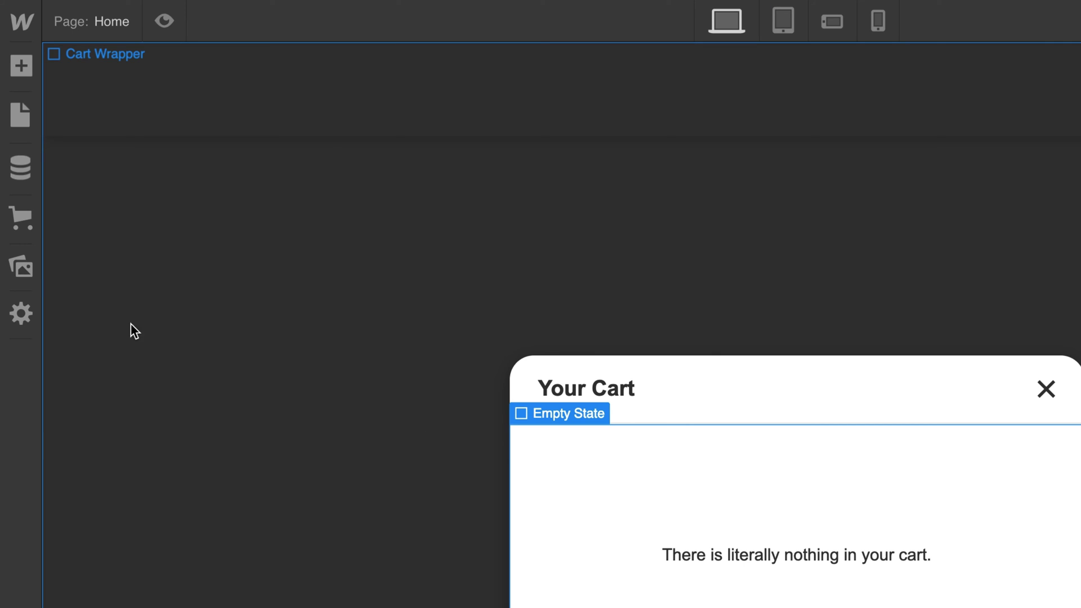
Place the LITERALLY GIF from Assets in the Empty State, then show the Error state
left_click(22, 267)
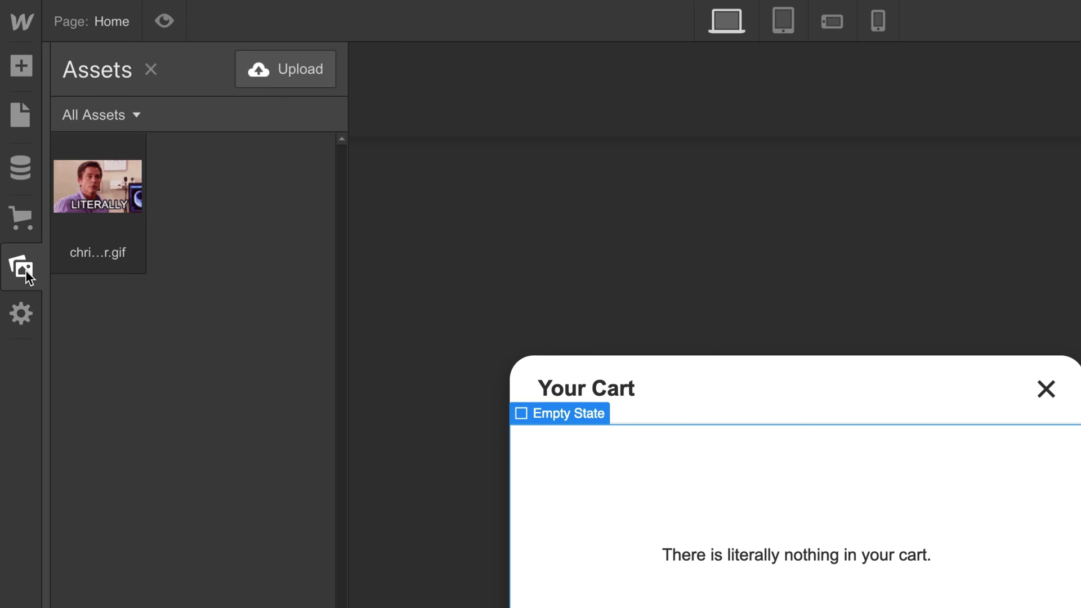
left_click_drag(87, 205, 507, 340)
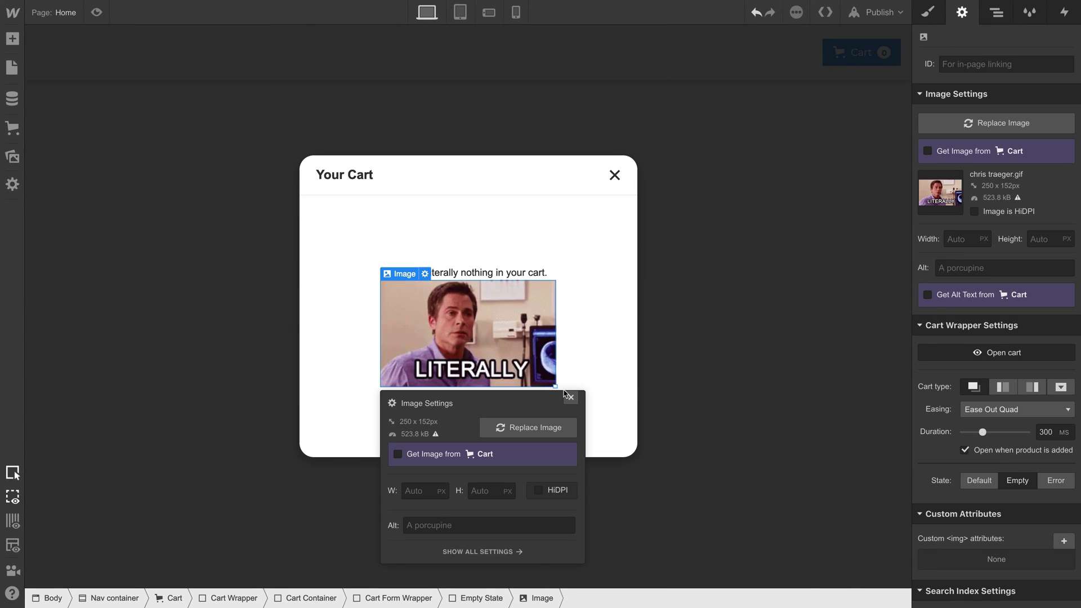
left_click(568, 396)
left_click(584, 393)
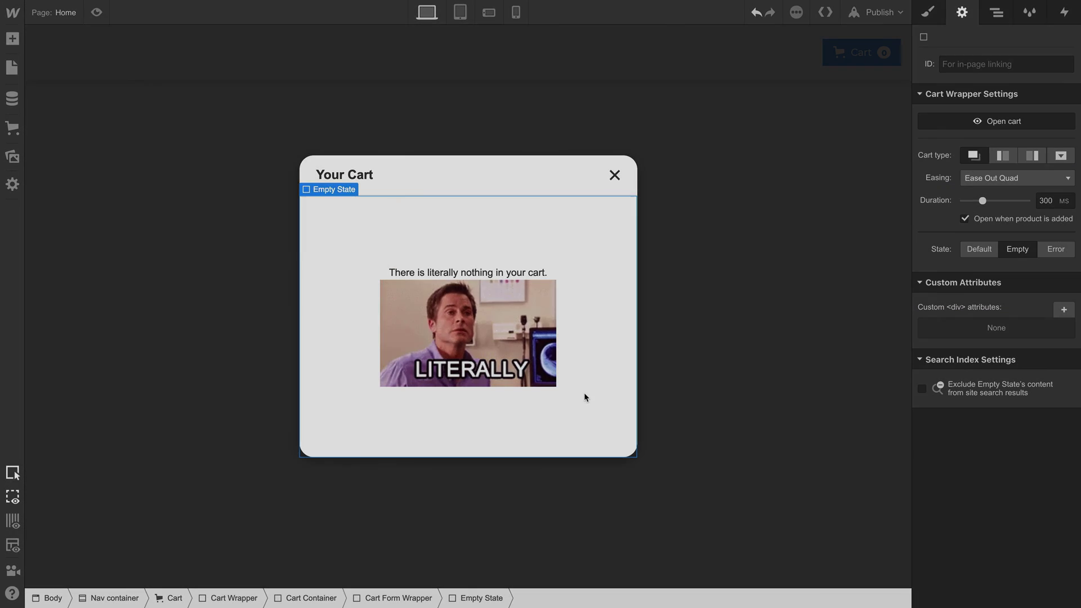
left_click(1055, 250)
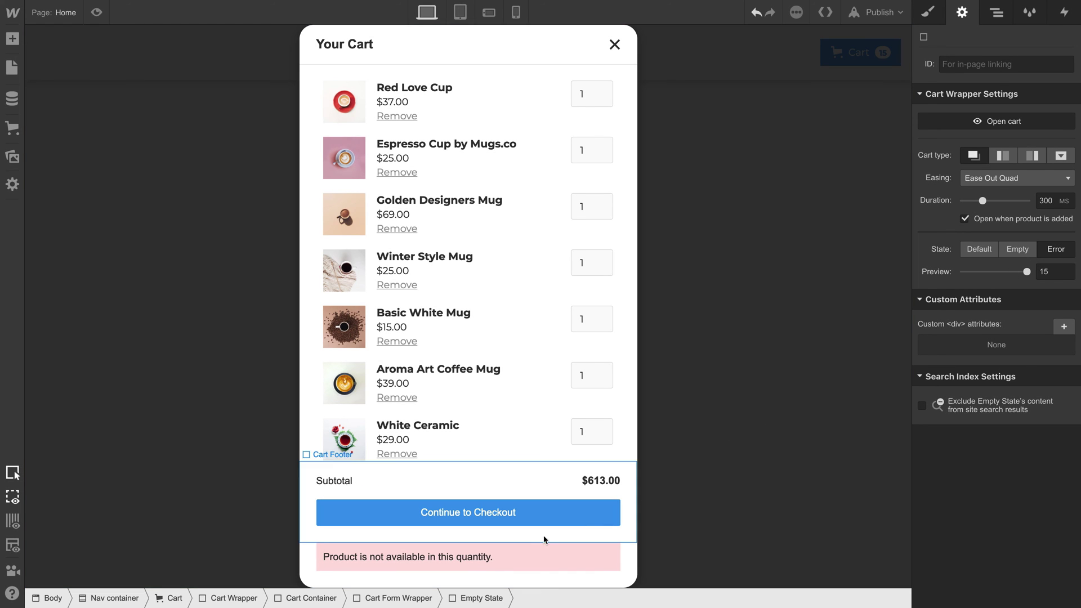
Select the error message and preview Checkout disabled, then the General error message
left_click(507, 556)
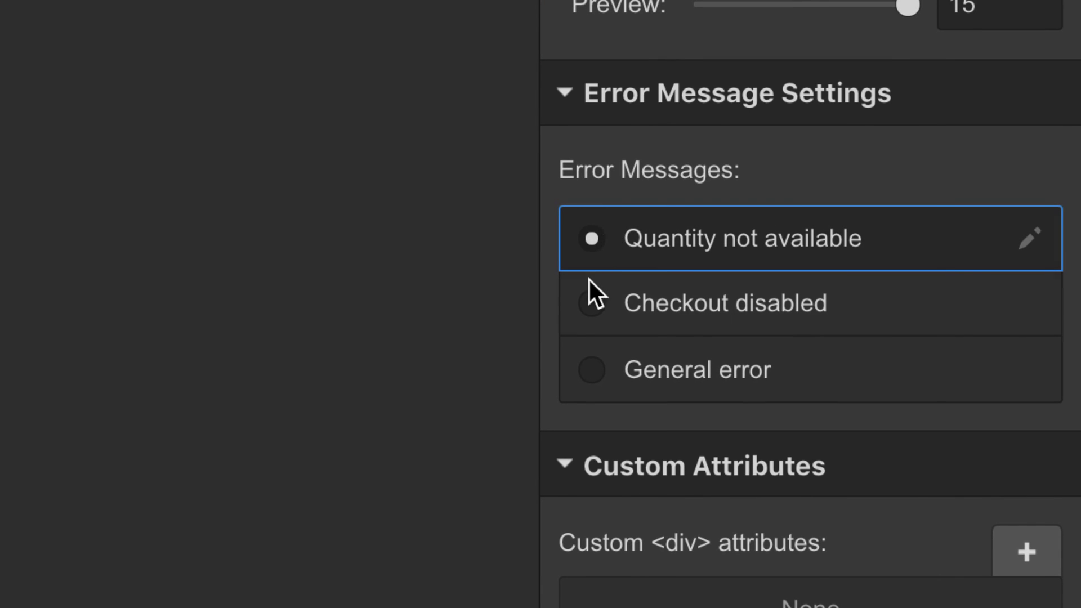
left_click(587, 303)
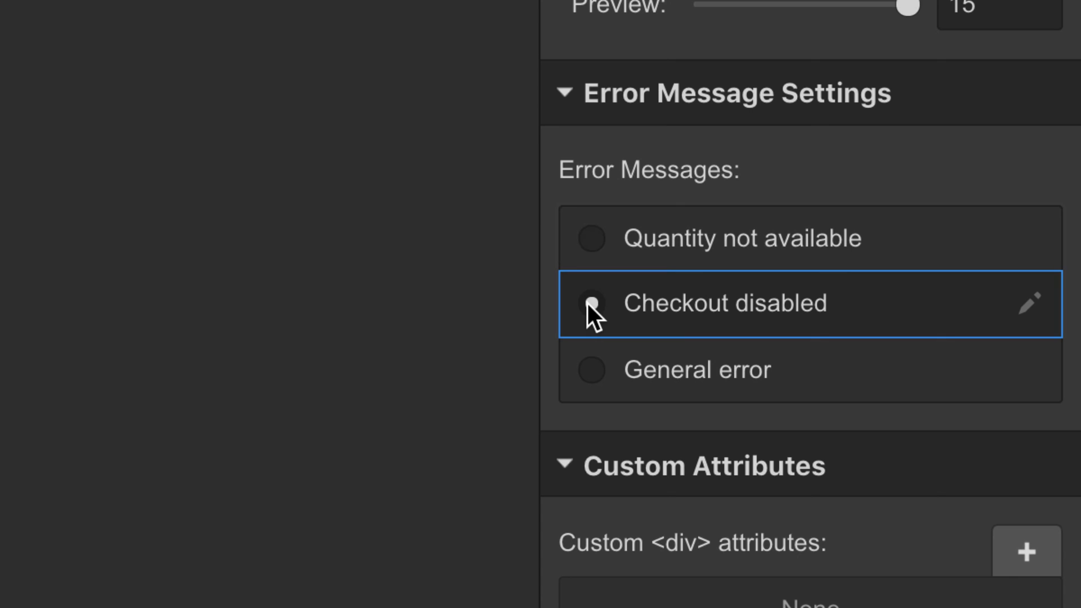
left_click(591, 372)
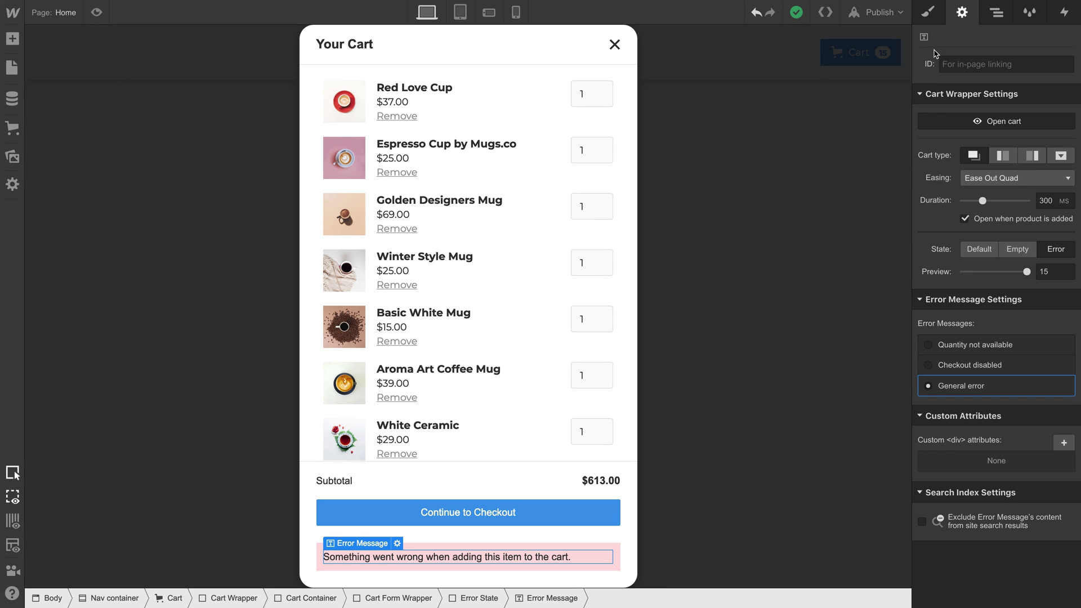
Give the error message a box shadow and an 84px top margin
left_click(929, 12)
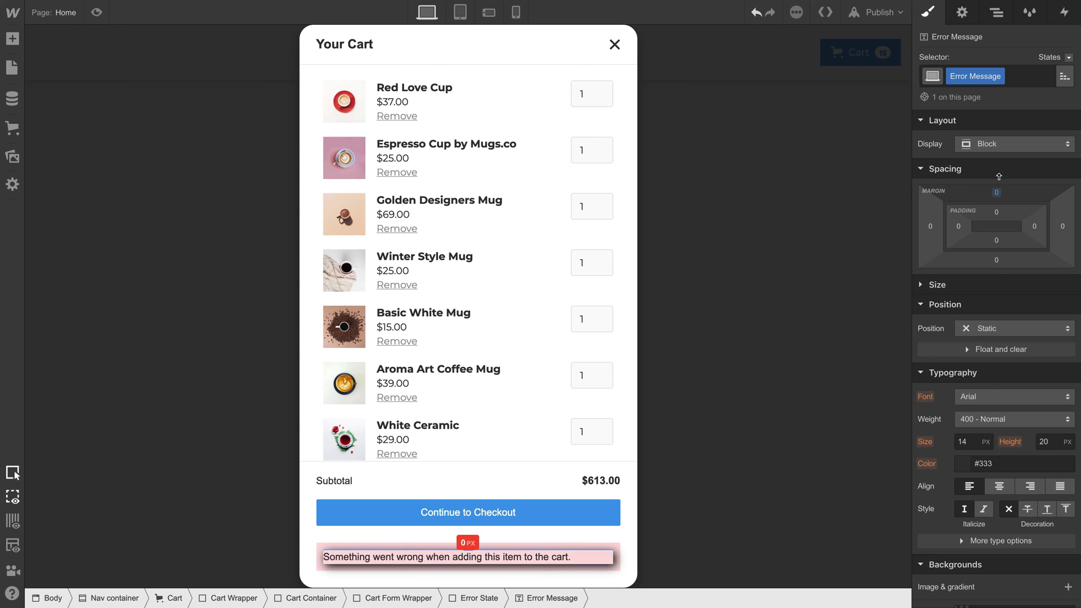
left_click_drag(997, 192, 997, 164)
left_click_drag(1016, 73, 1012, 15)
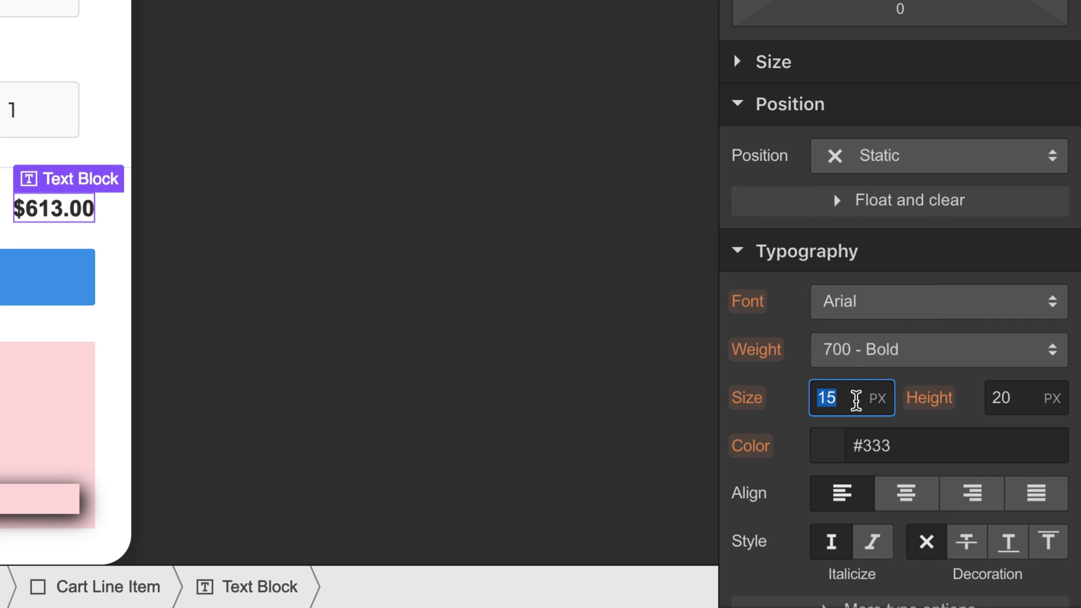
Set the subtotal size to 65, add a -7° cart hover tilt, and preview the page
type("65")
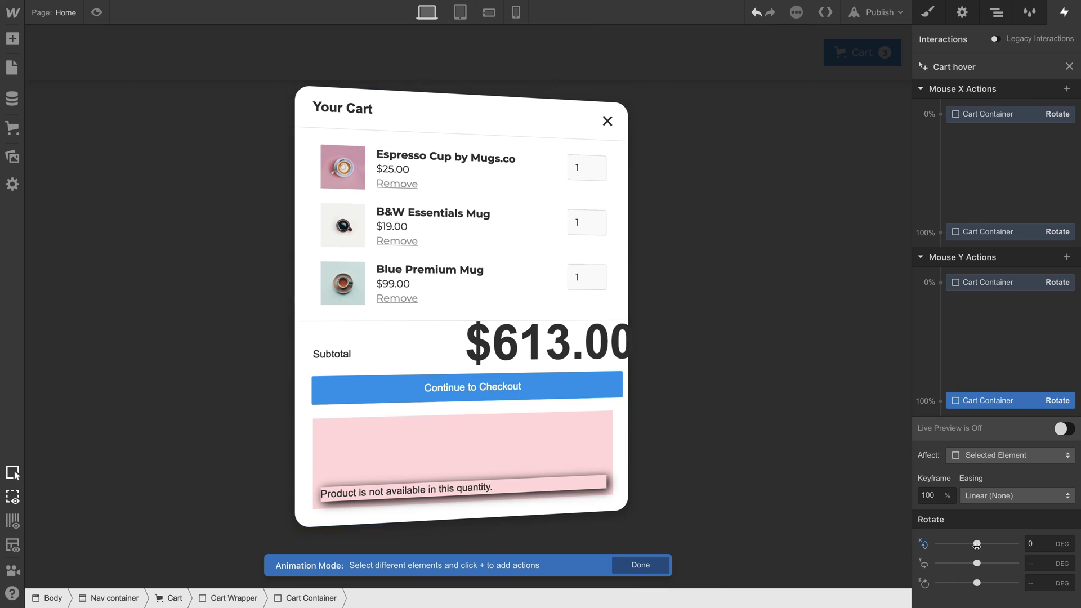
left_click_drag(978, 544, 975, 544)
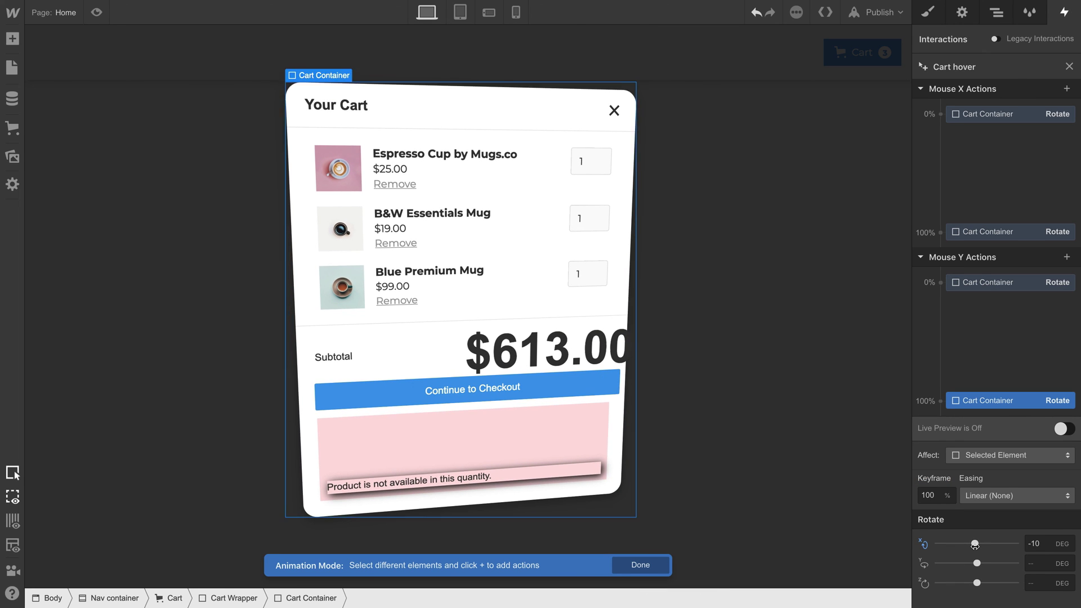
key("ctrl+shift+p")
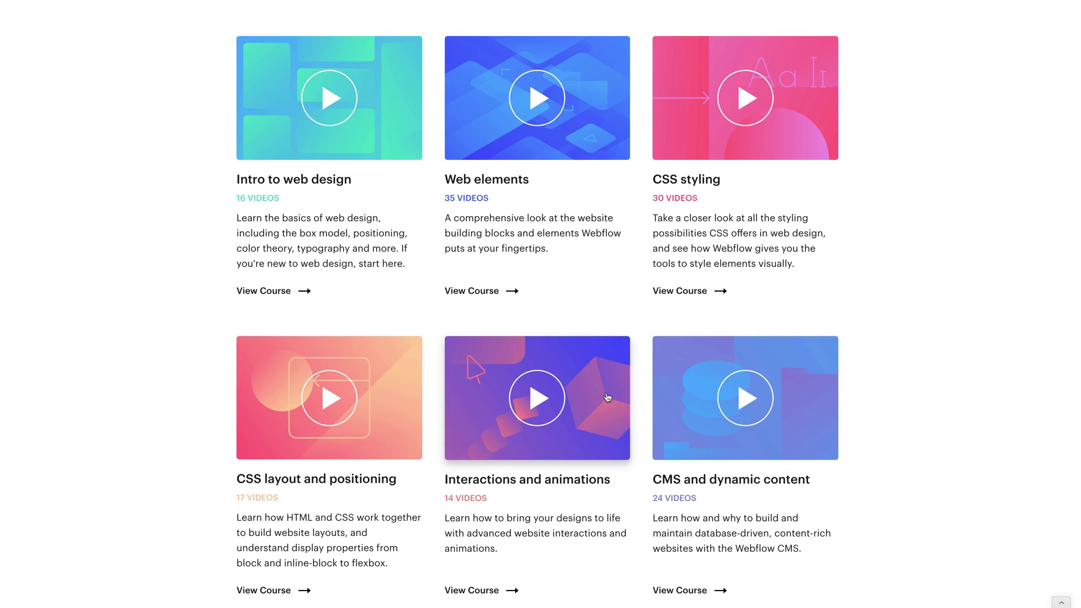
Open the Interactions and animations course and scroll through its lessons down to the course outline
left_click(608, 398)
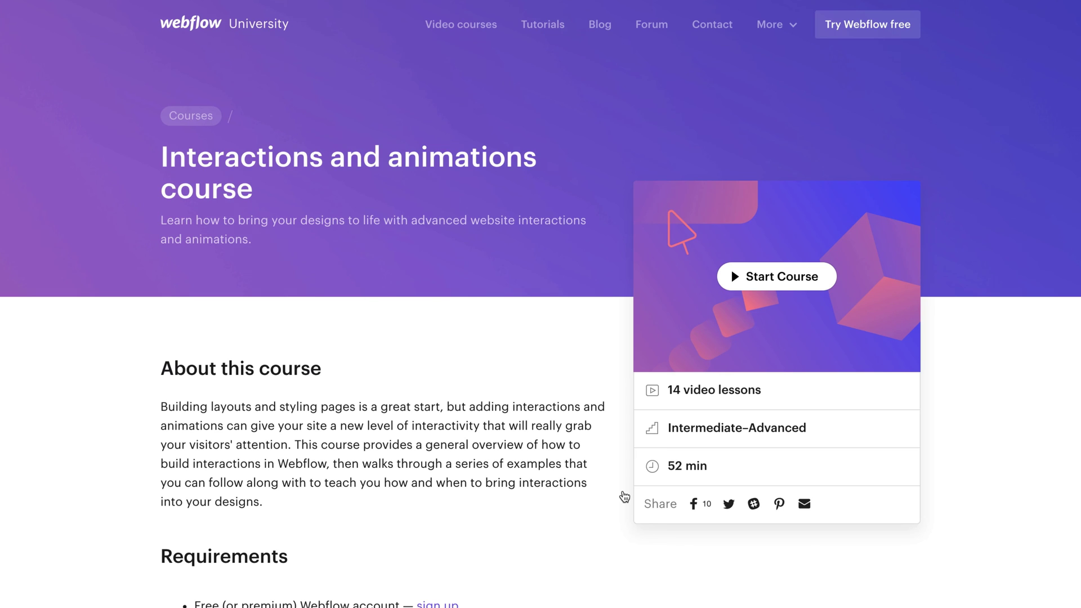
scroll(624, 496, "down", 8)
scroll(622, 495, "down", 2)
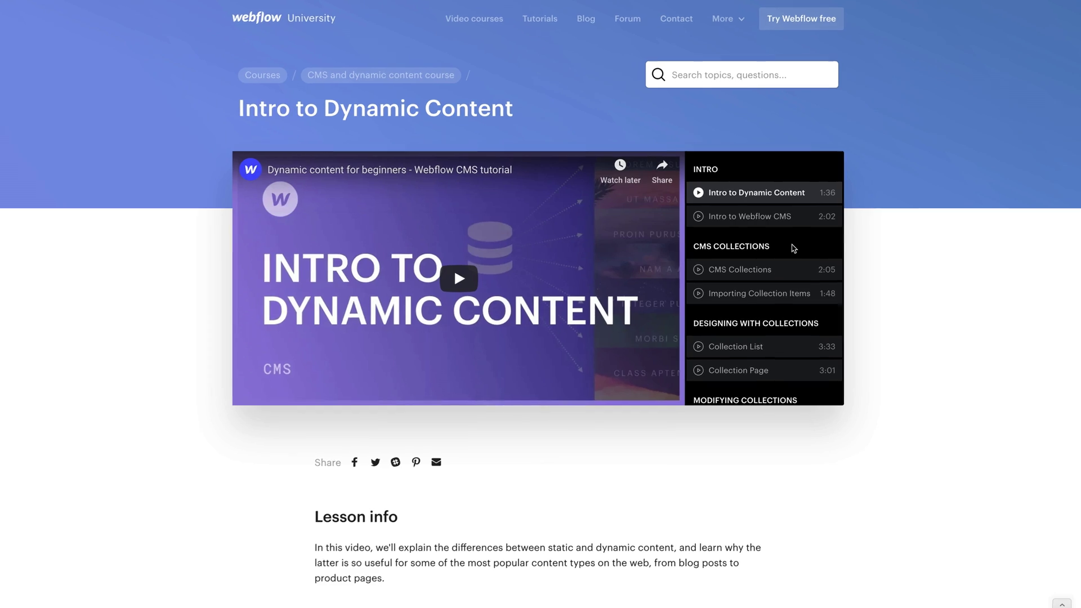
scroll(793, 272, "down", 10)
scroll(729, 262, "down", 2)
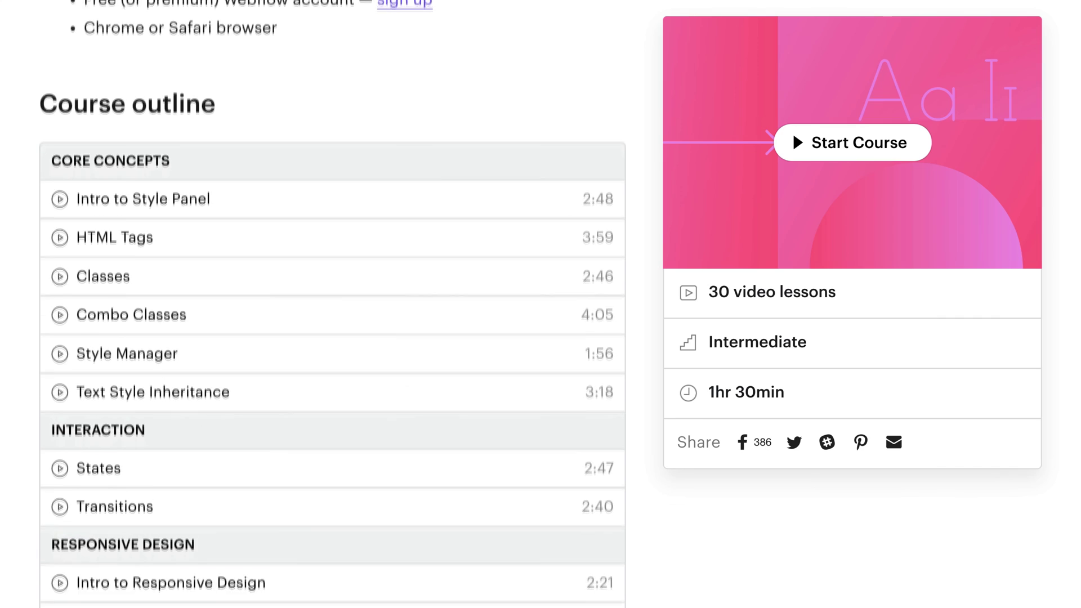
scroll(332, 305, "down", 4)
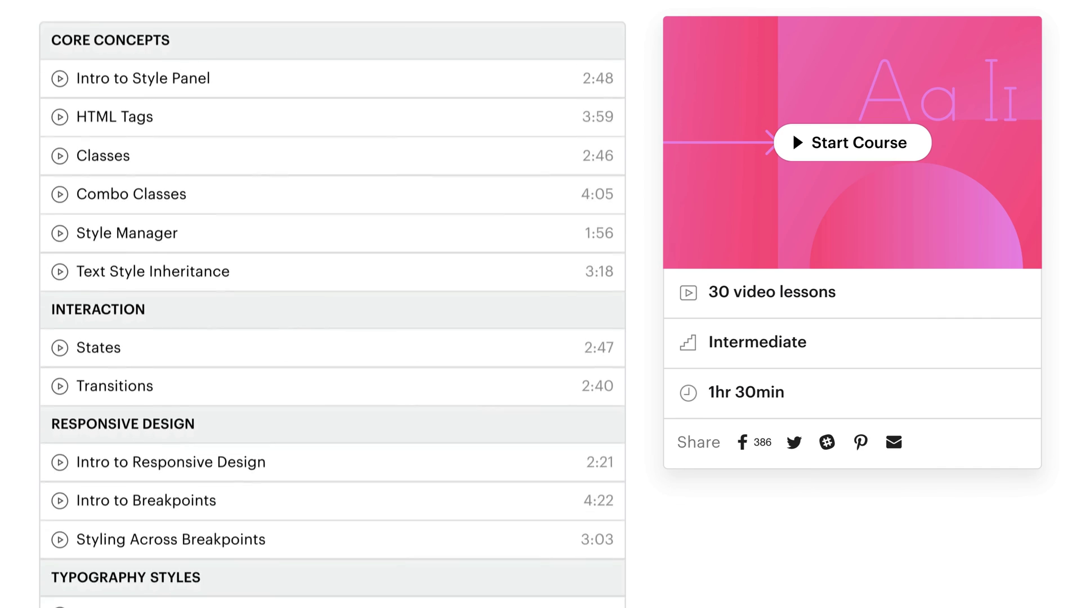
scroll(332, 304, "down", 3)
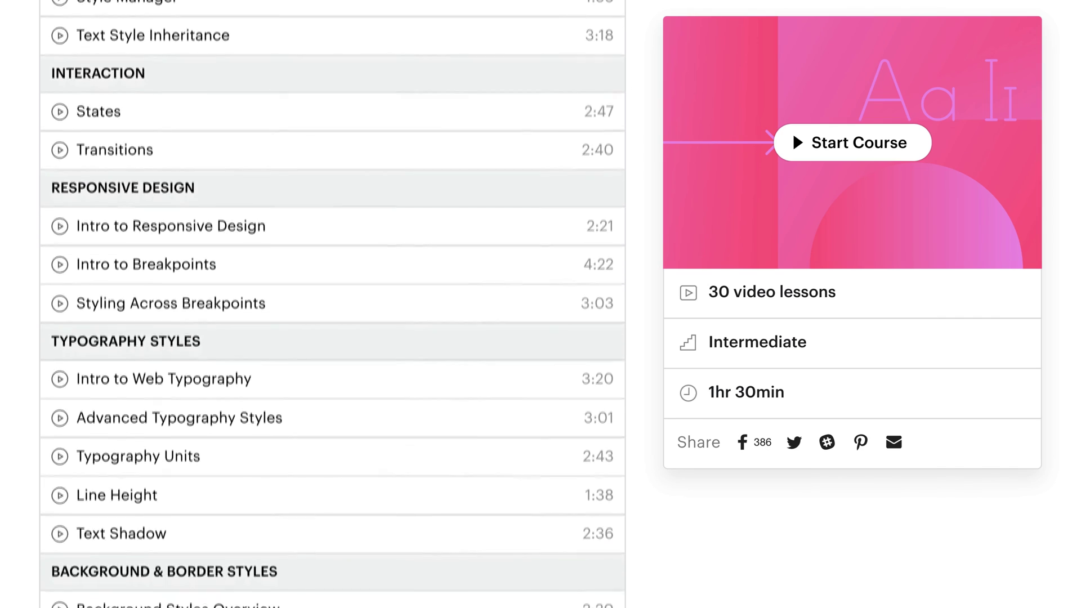